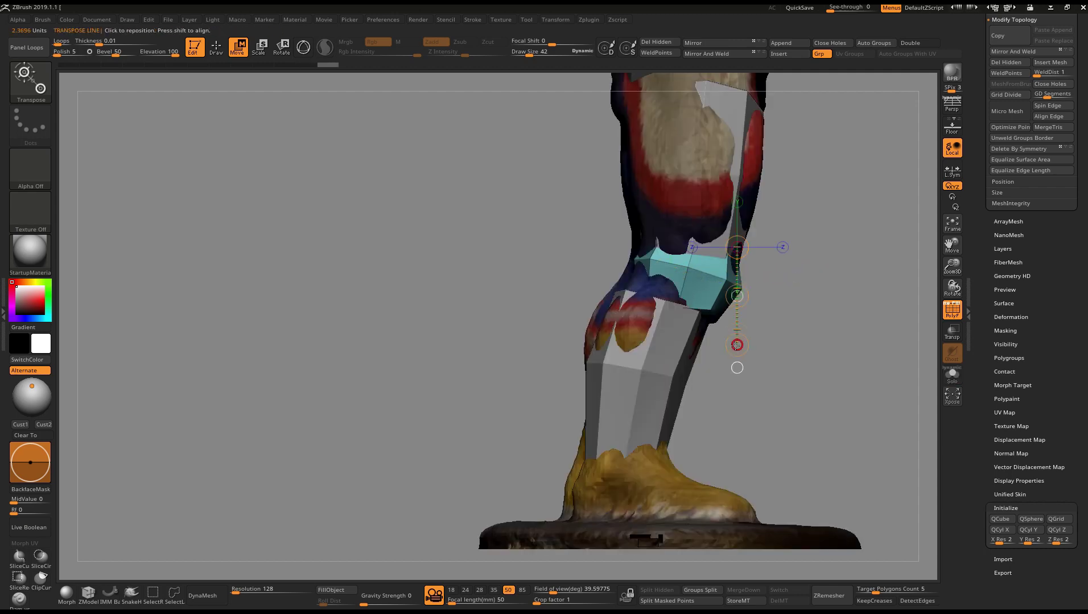
Solo the green box and reshape it into a tapered forearm gauntlet over the fist at the hip
drag(676, 311, 606, 210)
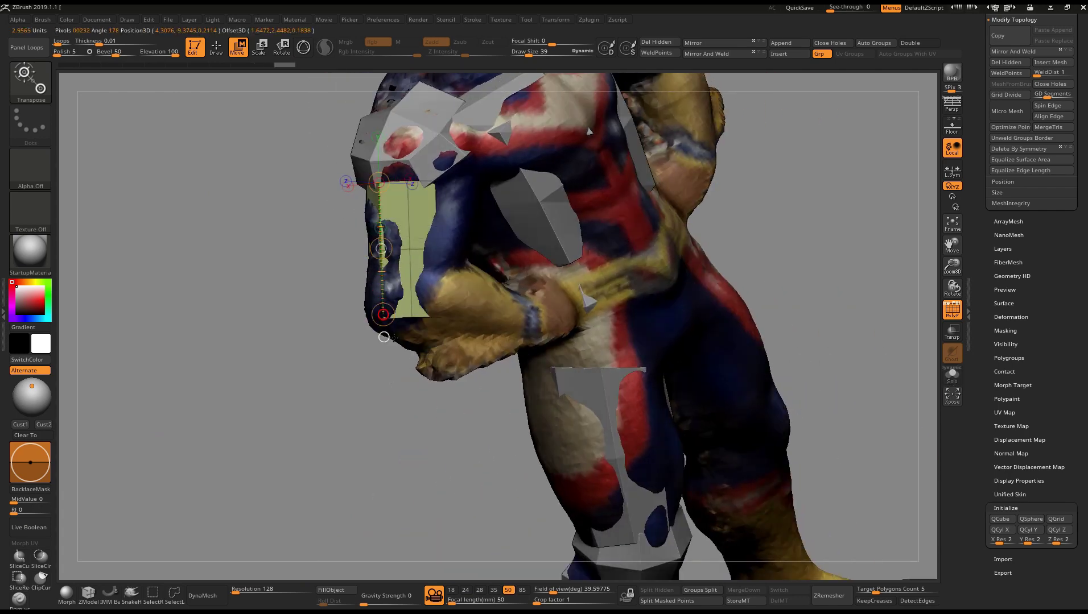
right_drag(402, 304, 440, 235)
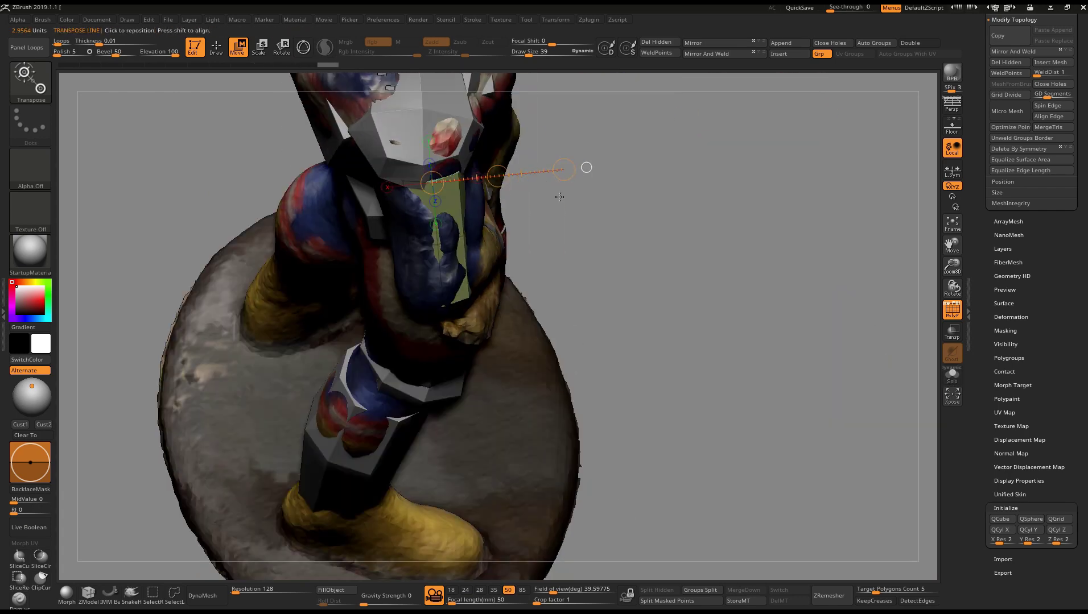
mouse_move(503, 274)
right_down()
mouse_move(578, 260)
mouse_move(483, 220)
mouse_move(478, 206)
mouse_move(503, 230)
mouse_move(455, 276)
mouse_move(401, 219)
right_up()
key(w)
key(q)
key(q)
key(q)
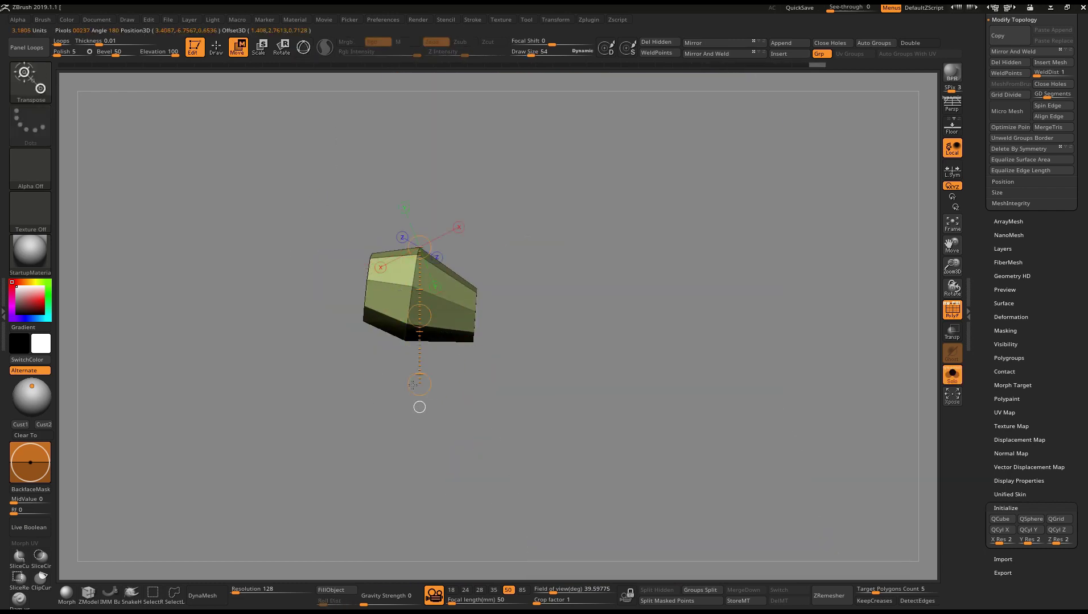
key(q)
right_drag(391, 323, 447, 242)
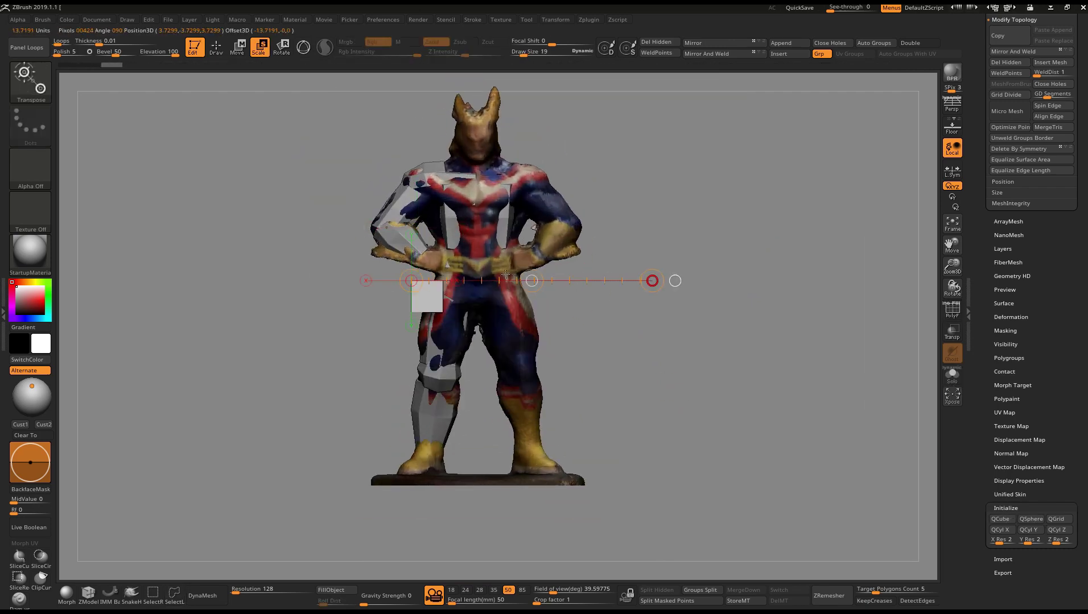
Transpose-move the small cube up from the waist to sit over the figure's head
key(w)
key(shift+f)
ctrl+right_drag(506, 275, 381, 246)
key(w)
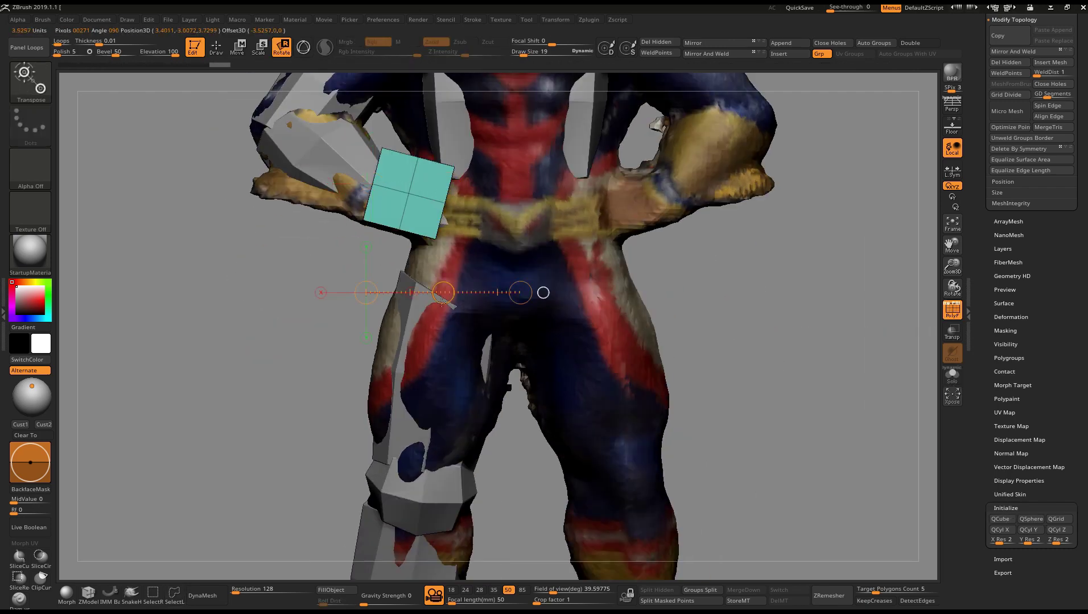
mouse_move(536, 214)
right_down()
mouse_move(526, 228)
mouse_move(553, 250)
mouse_move(533, 320)
right_up()
key(f)
key(q)
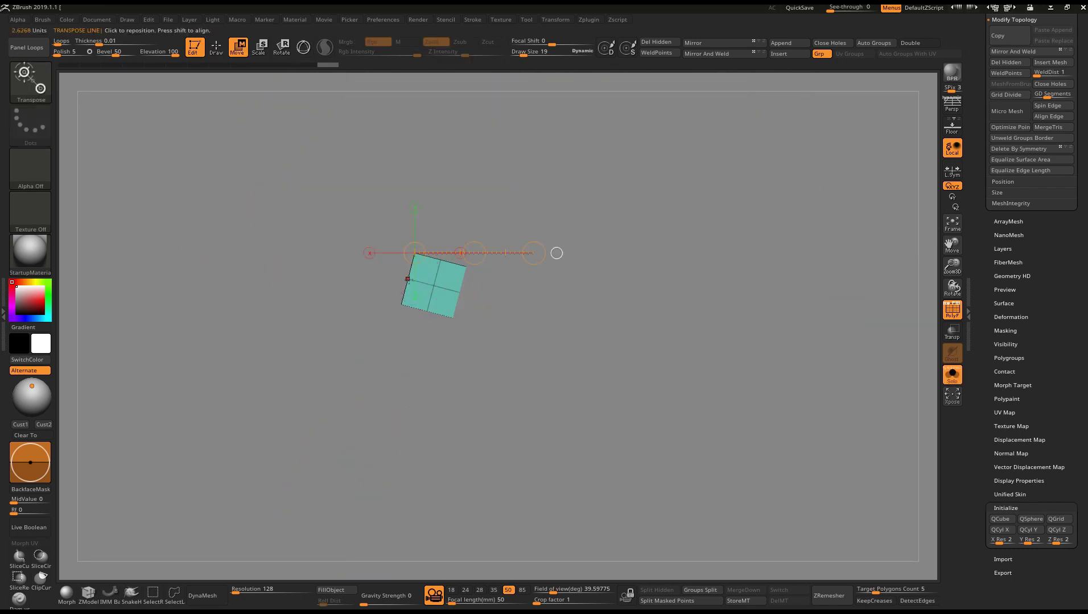
key(f)
mouse_move(544, 277)
right_down()
mouse_move(613, 314)
mouse_move(555, 241)
right_up()
key(w)
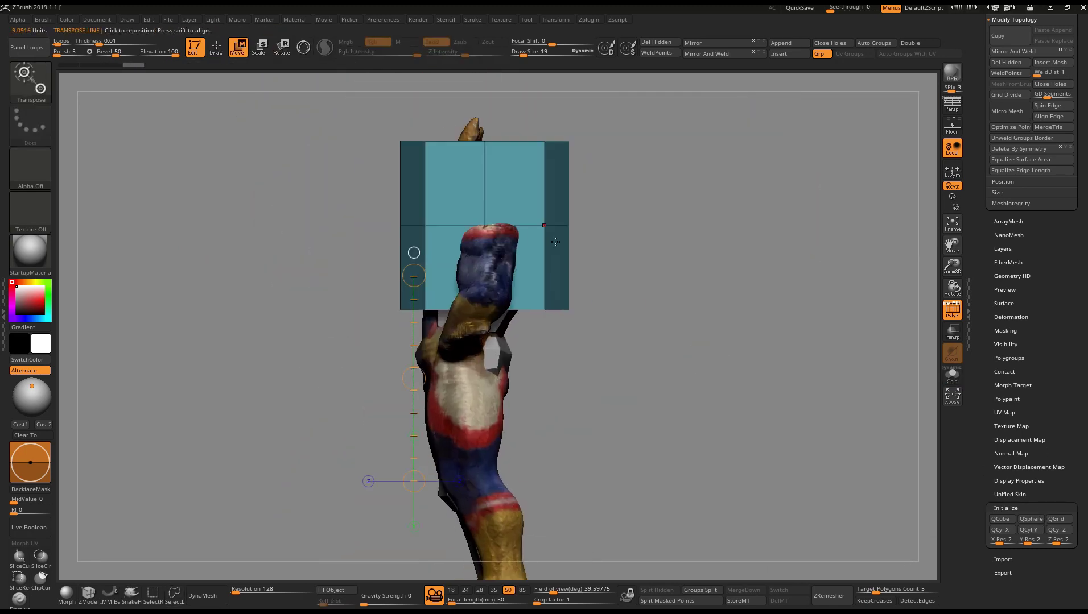
right_drag(584, 193, 528, 213)
key(w)
right_drag(629, 227, 541, 205)
key(w)
drag(486, 291, 489, 111)
right_drag(488, 111, 482, 196)
Solo the cube and push it into a rounded, tapered mask block over the face
key(ctrl+shift+f)
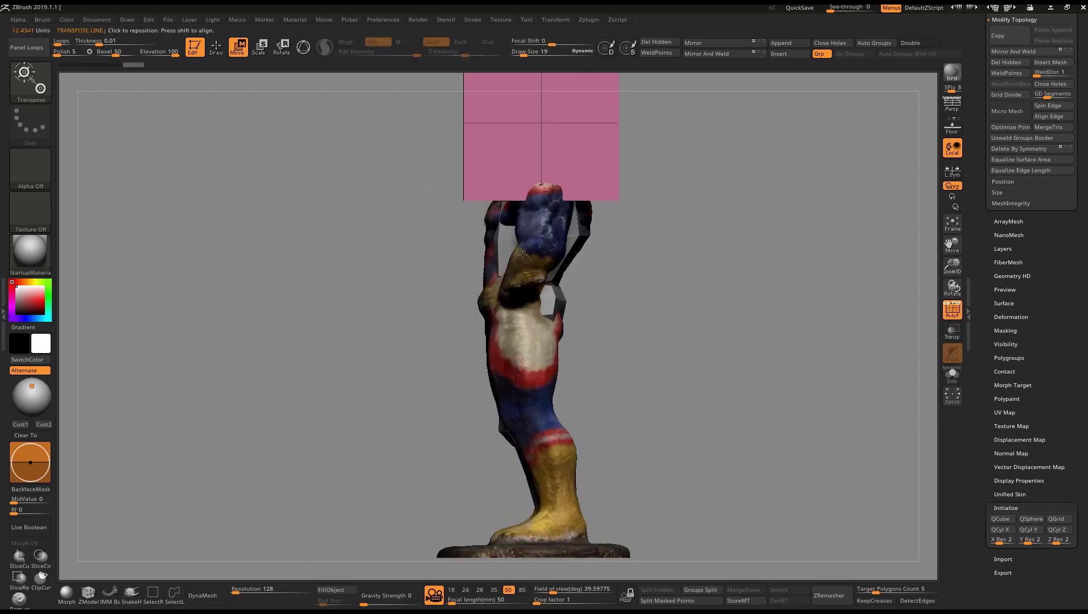
right_drag(522, 256, 553, 189)
key(q)
mouse_move(525, 133)
right_down()
mouse_move(534, 236)
mouse_move(623, 136)
mouse_move(637, 262)
mouse_move(573, 413)
mouse_move(403, 229)
right_up()
key(ctrl+shift+f)
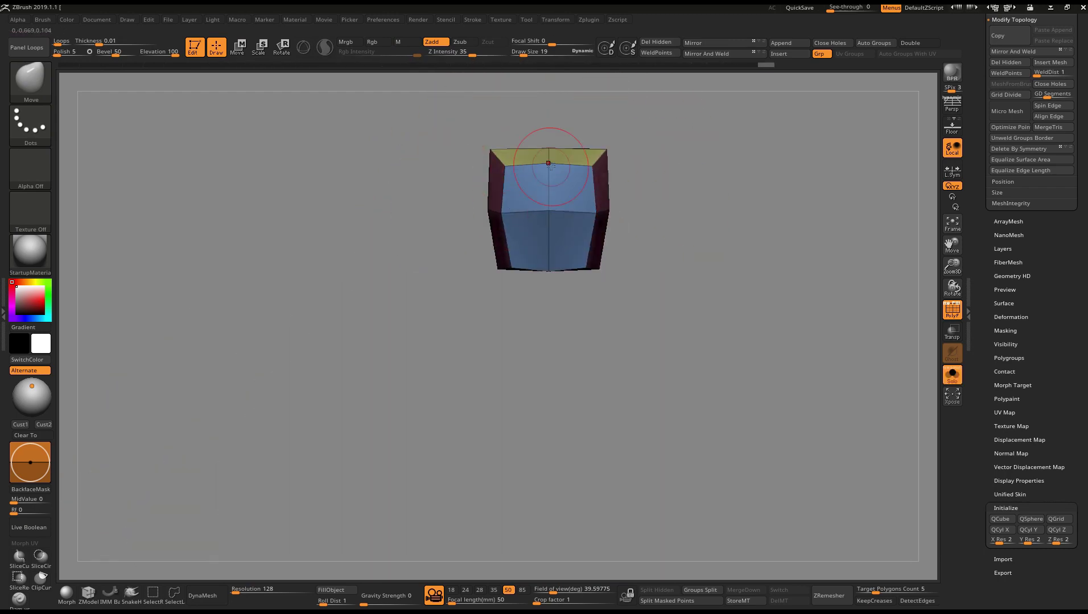
Shape the head cube with Move, Smooth and Transpose into a faceted block matching the scan's head
mouse_move(549, 165)
right_down()
mouse_move(653, 230)
mouse_move(571, 234)
right_up()
key(w)
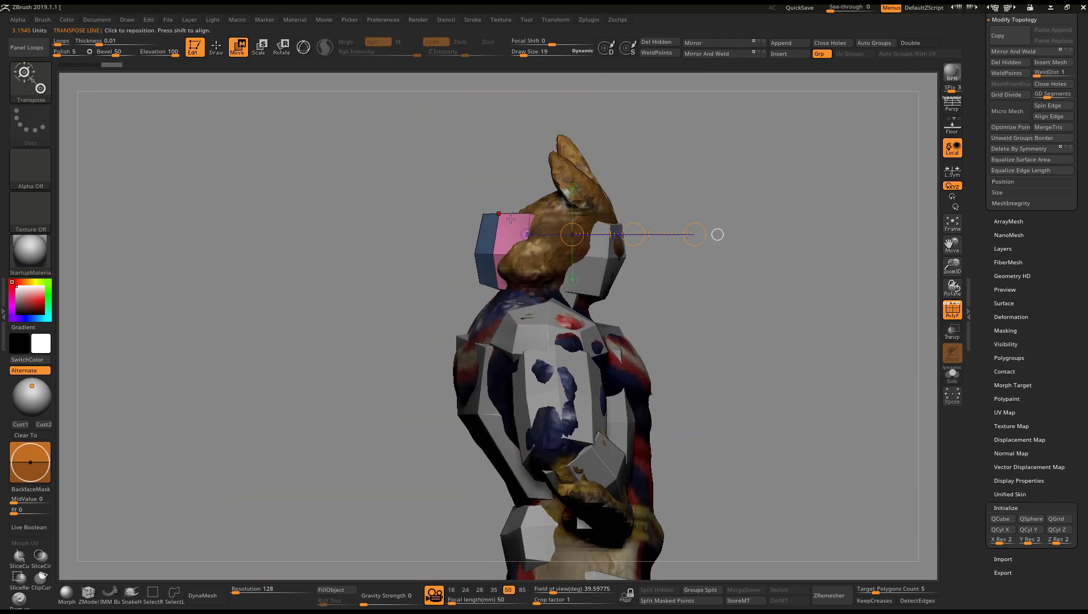
key(q)
mouse_move(651, 200)
right_down()
mouse_move(595, 243)
mouse_move(557, 159)
mouse_move(577, 171)
right_up()
key(shift+s)
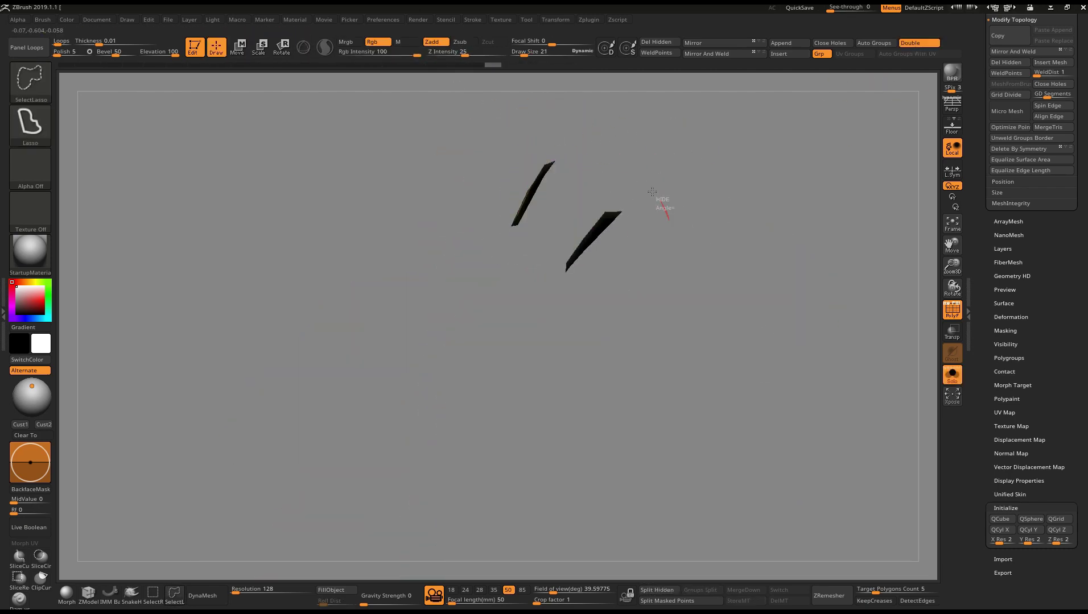
right_drag(607, 176, 620, 171)
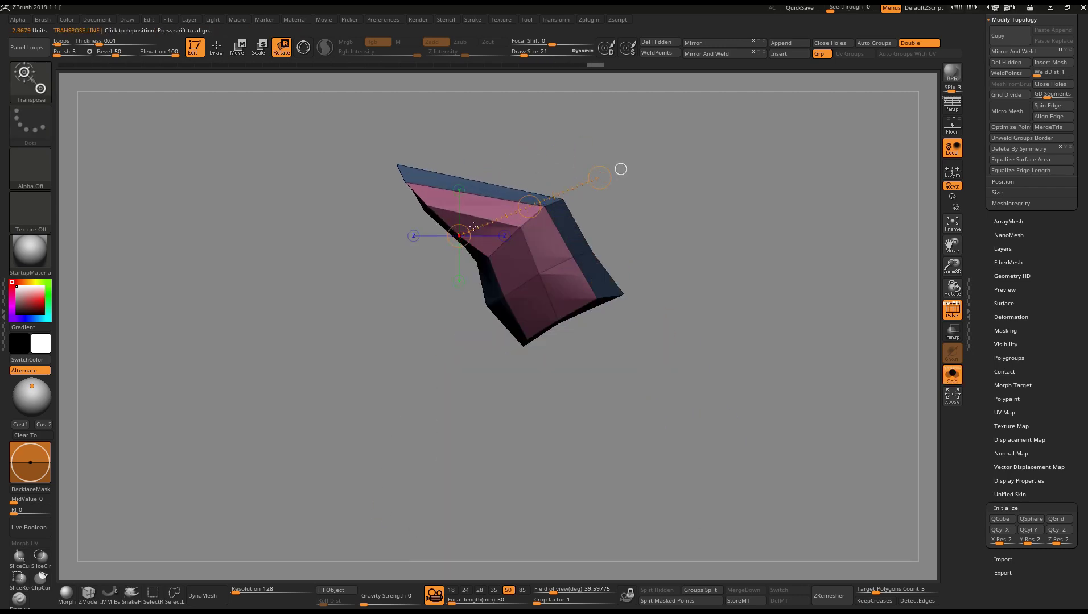
key(q)
right_drag(364, 121, 536, 241)
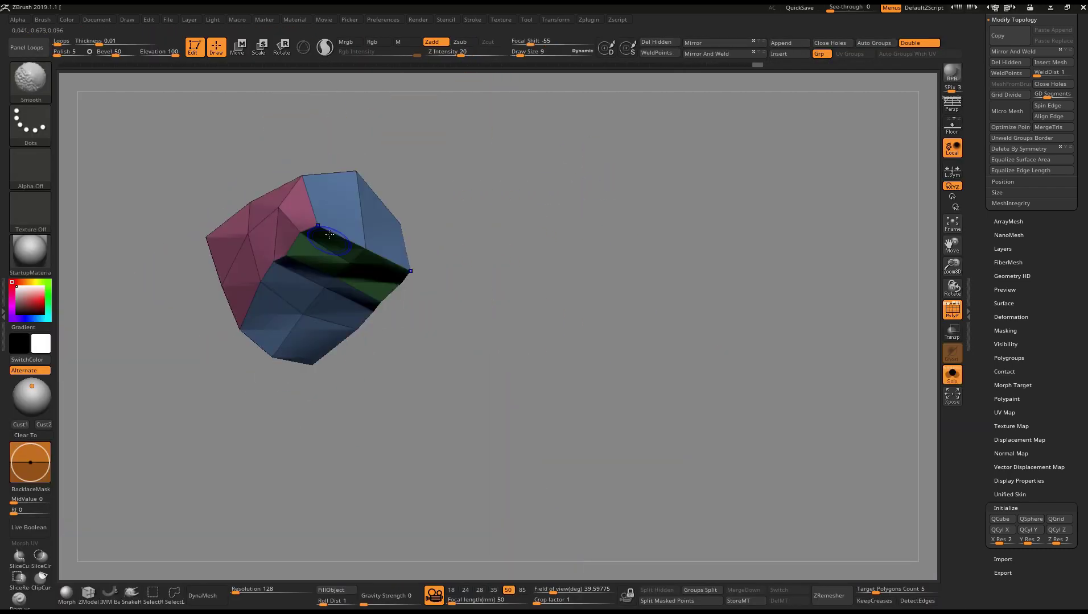
key(shift+ctrl+s)
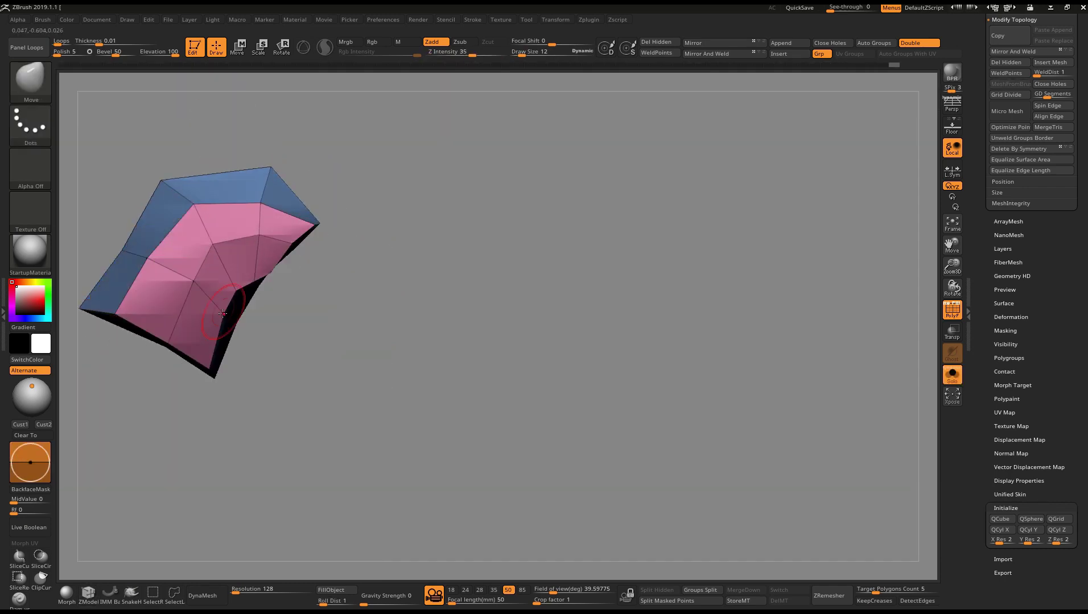
drag(214, 133, 249, 130)
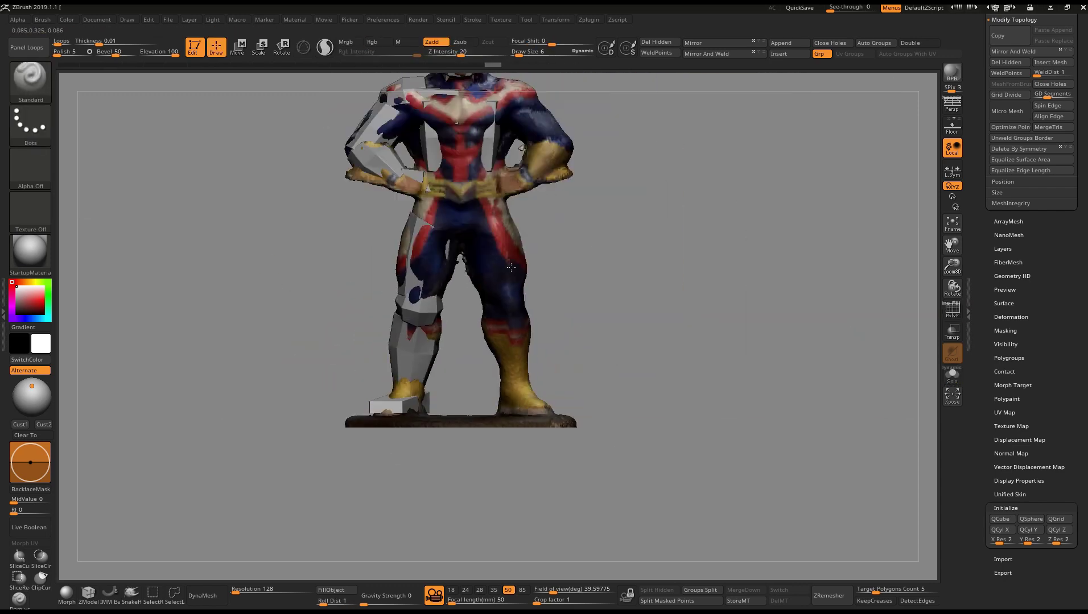
Select and solo PM3D_Sphere3D1 as a faceted purple armour block over the chest
scroll(1024, 171, up, 10)
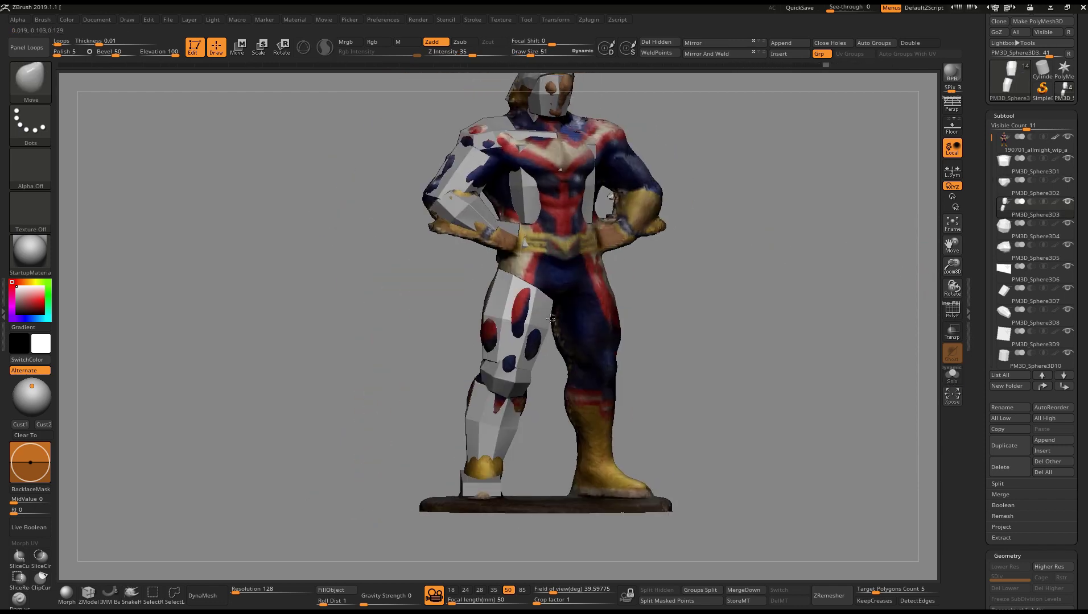
alt+click(516, 293)
right_drag(516, 293, 407, 283)
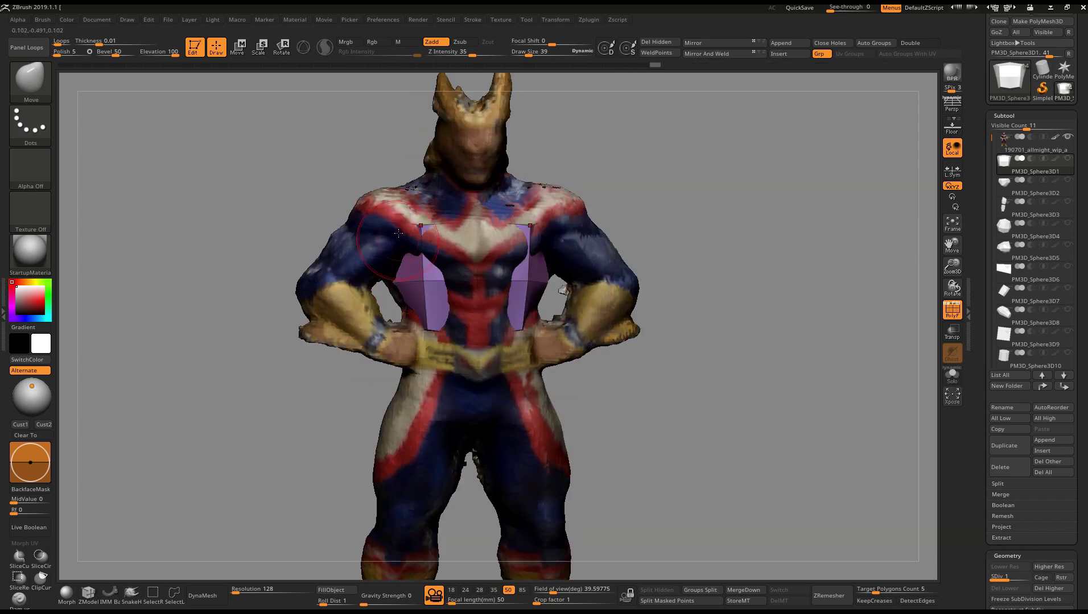
mouse_move(414, 252)
right_down()
mouse_move(463, 335)
mouse_move(512, 318)
mouse_move(658, 307)
mouse_move(551, 268)
right_up()
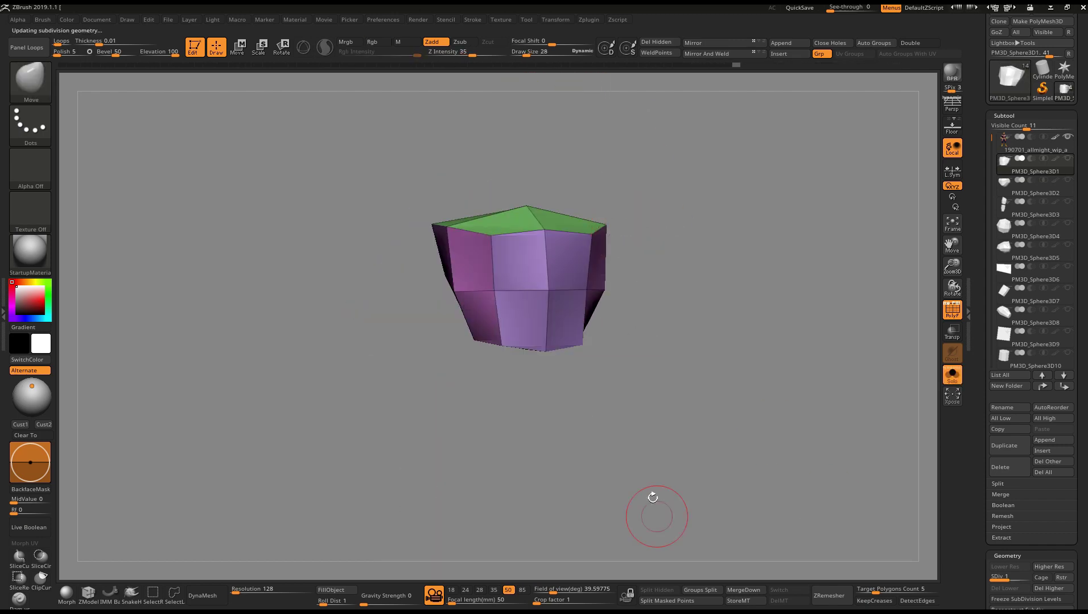
Select the PM3D_Sphere3D2 pelvis block, isolate it and show its polygroup frame
click(591, 353)
mouse_move(711, 341)
right_down()
mouse_move(408, 212)
mouse_move(452, 253)
right_up()
mouse_move(557, 235)
right_down()
mouse_move(440, 274)
mouse_move(583, 214)
mouse_move(560, 271)
right_up()
key(shift+f)
alt+click(561, 271)
key(shift+f)
key(b)
key(z)
key(m)
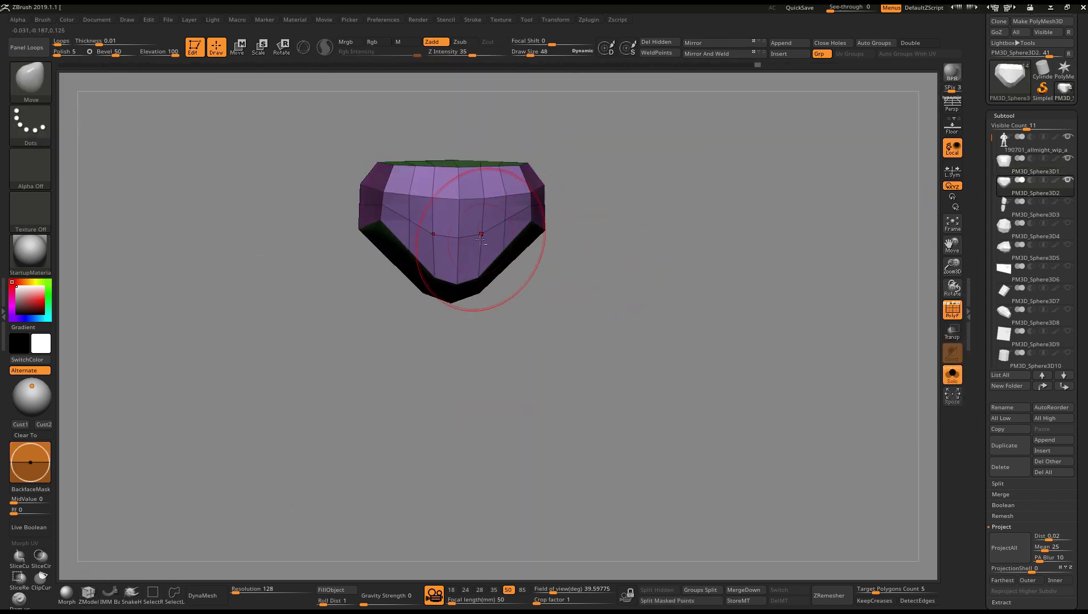
Push the pelvis block into a faceted piece wrapping the hips and groin, then unsolo
mouse_move(480, 239)
right_down()
mouse_move(437, 279)
mouse_move(399, 343)
right_up()
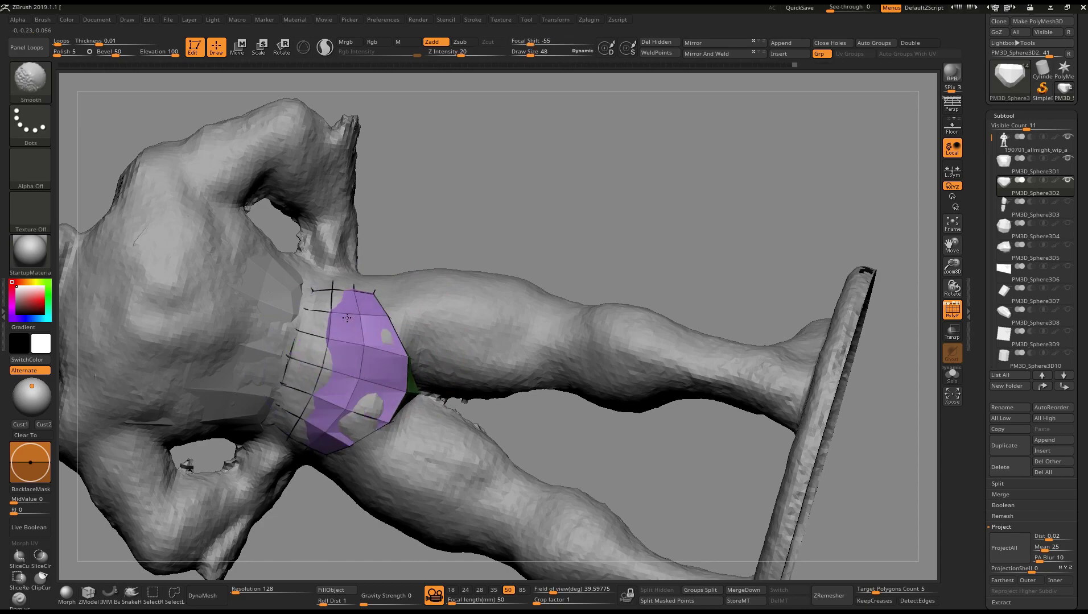
key(shift+s)
right_drag(347, 318, 457, 315)
key(space)
mouse_move(553, 206)
right_down()
mouse_move(548, 185)
mouse_move(474, 277)
mouse_move(385, 257)
mouse_move(315, 268)
mouse_move(468, 250)
mouse_move(291, 230)
mouse_move(228, 239)
right_up()
key(ctrl+shift+f)
right_drag(512, 171, 386, 226)
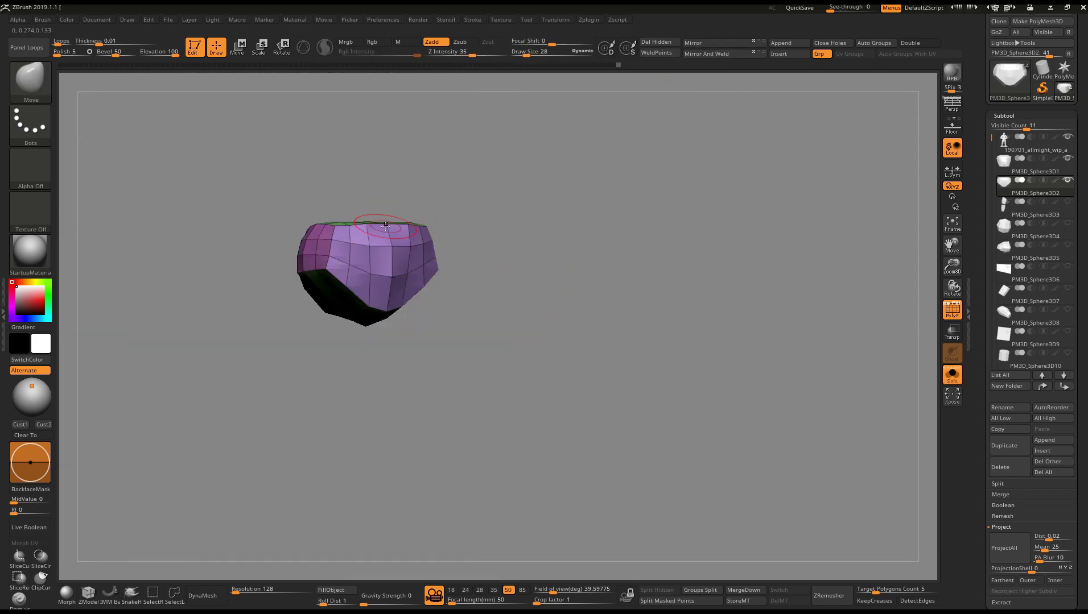
click(952, 374)
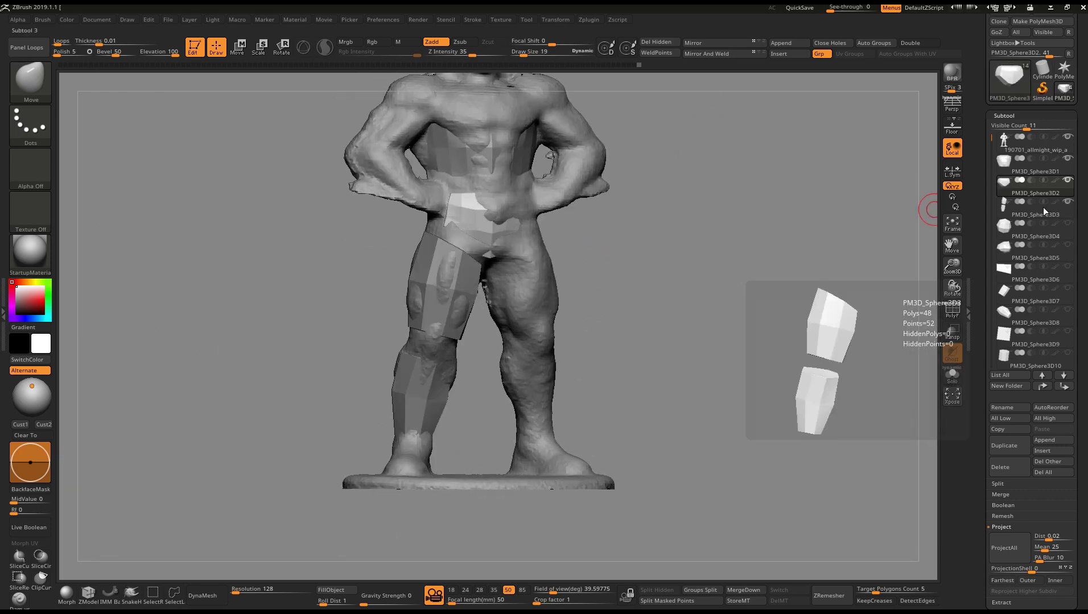
Hide the scan and select the PM3D_Sphere3D4 shin block among the leg pieces
click(1068, 137)
key(f)
mouse_move(553, 268)
mouse_down()
mouse_move(444, 202)
mouse_move(462, 267)
mouse_up()
alt+click(462, 267)
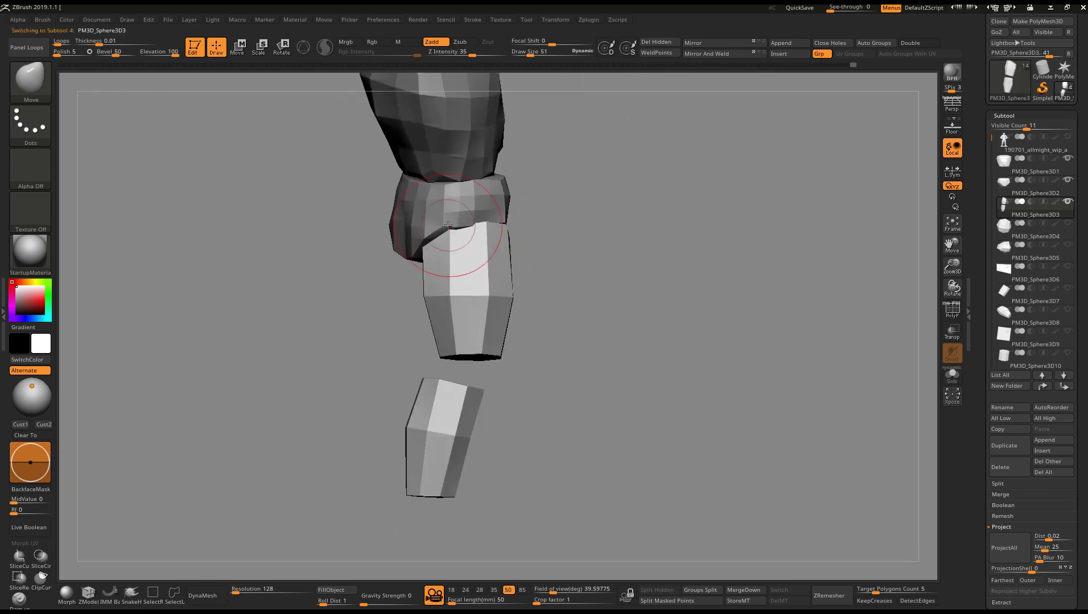
drag(907, 258, 510, 265)
alt+click(511, 265)
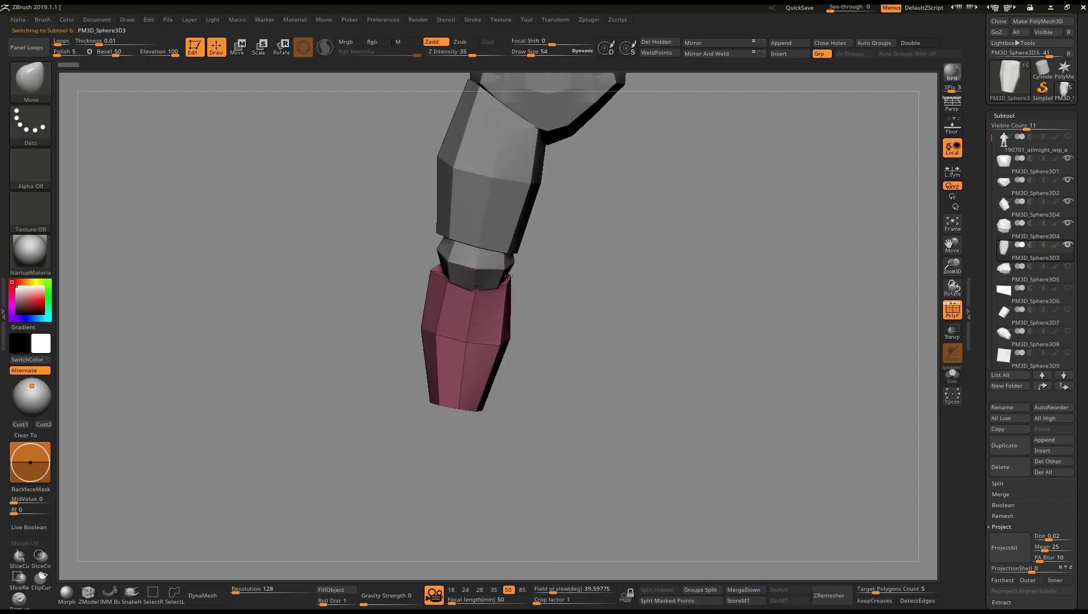
drag(515, 324, 654, 319)
key(w)
drag(739, 342, 502, 282)
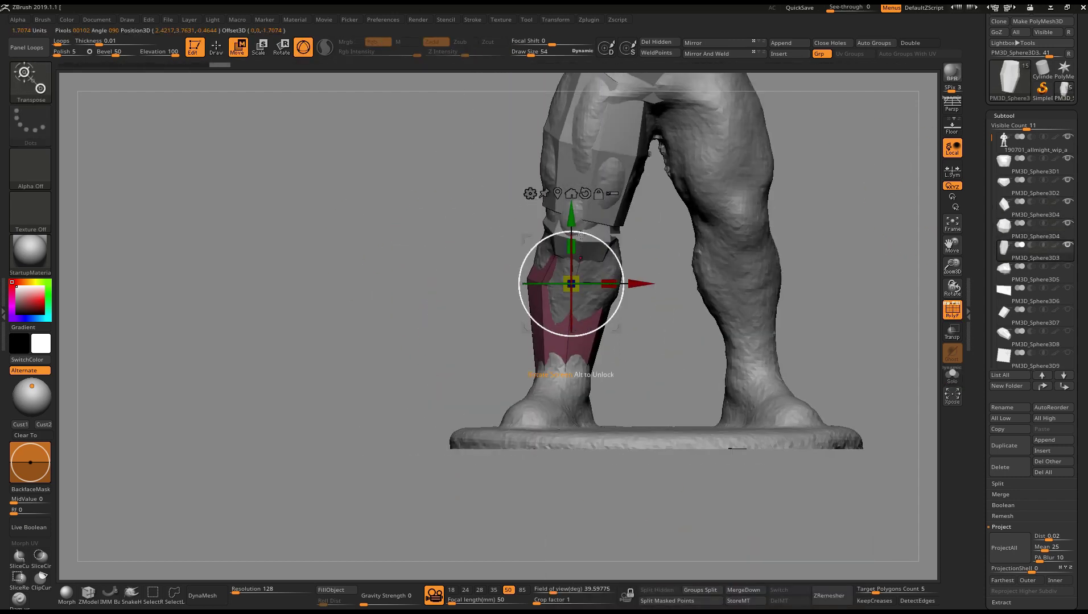
drag(694, 255, 559, 297)
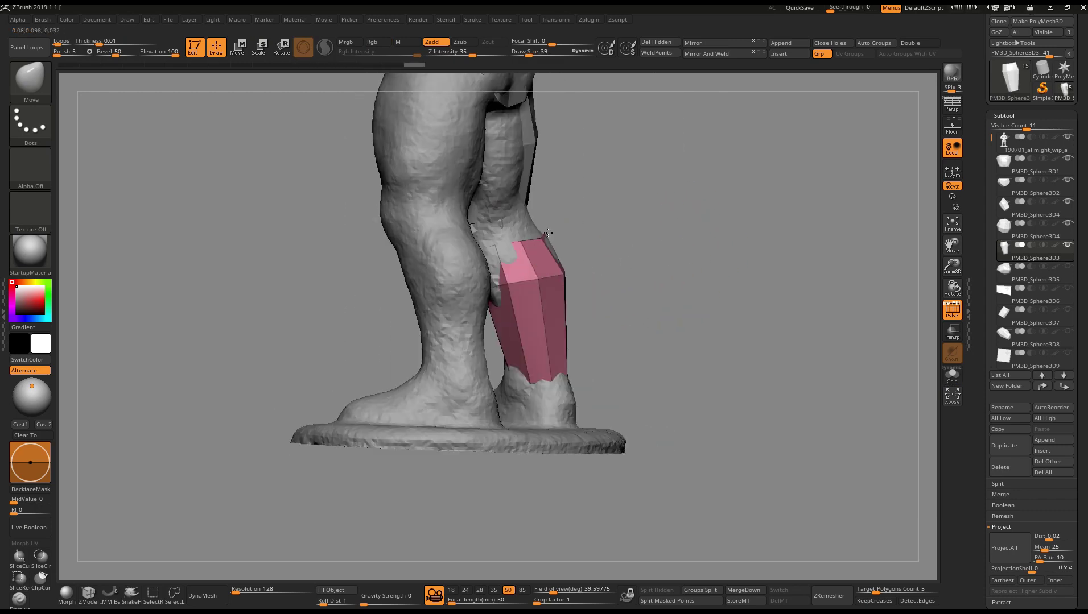
Solo the pink shin block, turn on PolyF and mask a band across it
key(shift+alt+s)
click(91, 600)
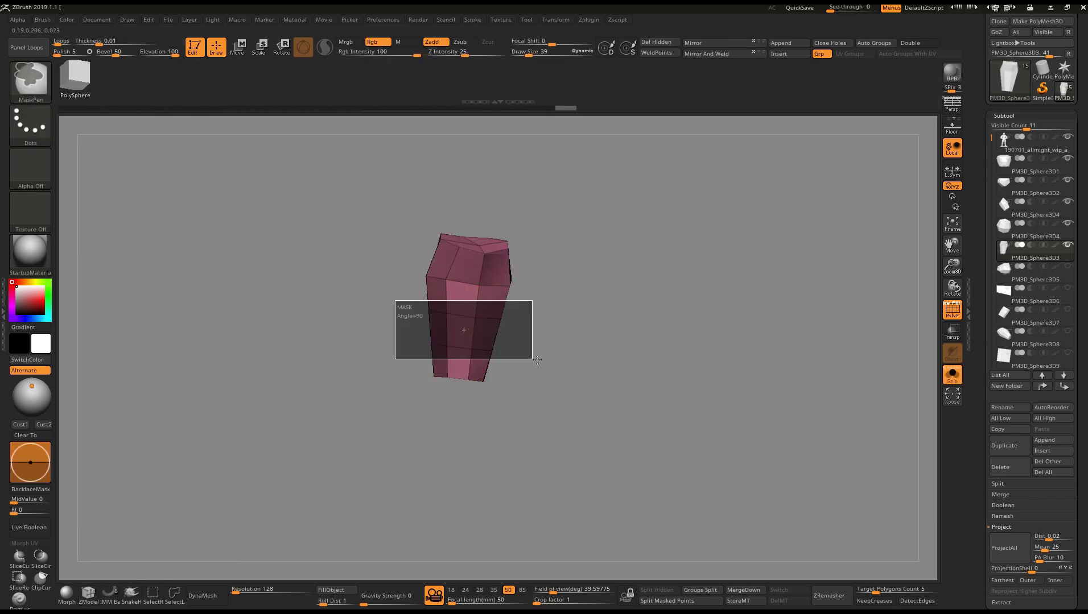
ctrl+drag(537, 360, 535, 359)
key(shift+alt+s)
drag(768, 285, 657, 299)
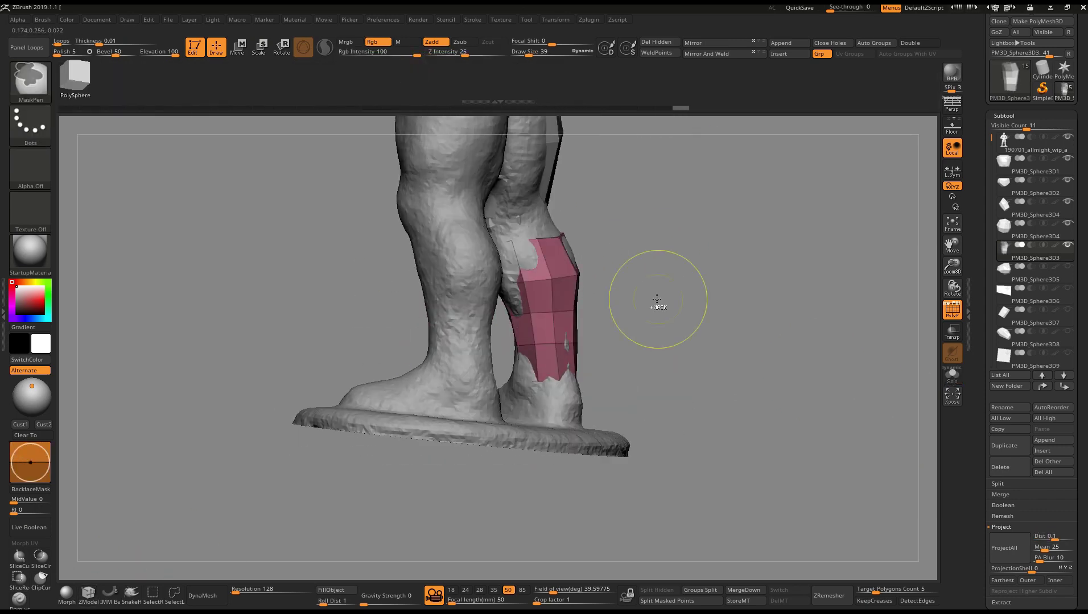
alt+click(652, 363)
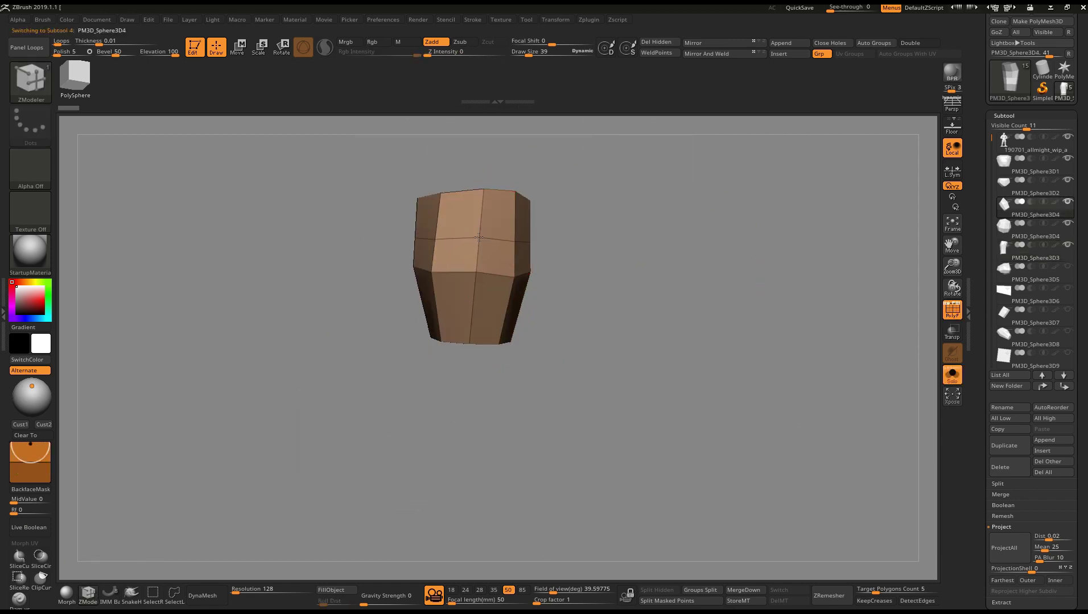
ctrl+drag(552, 286, 552, 286)
key(shift+alt+s)
Make the teal PM3D_Sphere3D5 sphere active and isolate it with Solo
click(1035, 225)
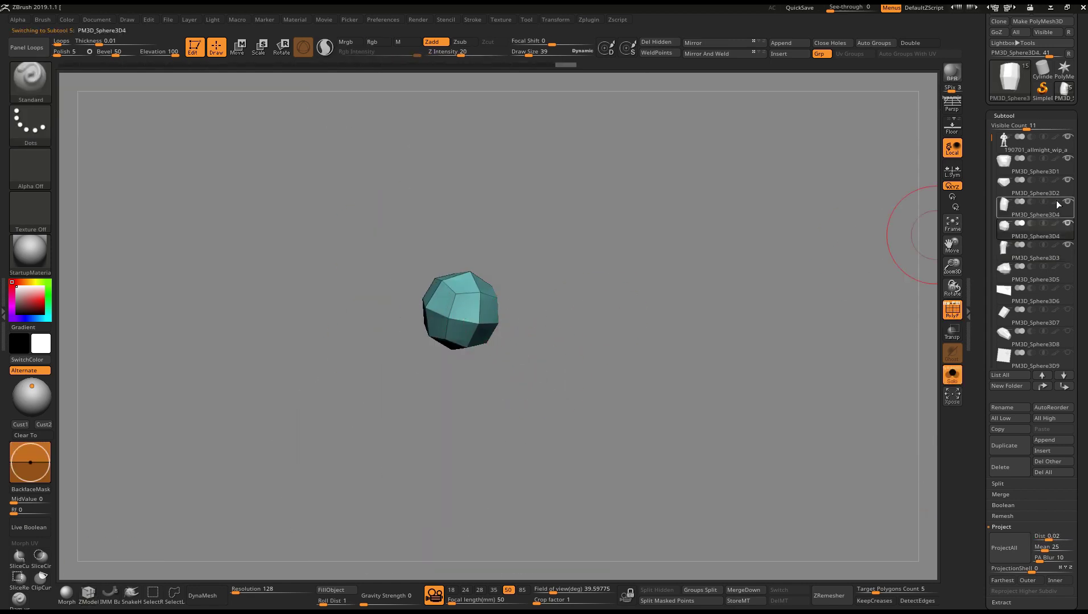
click(952, 376)
key(shift+alt+s)
key(b)
key(m)
key(v)
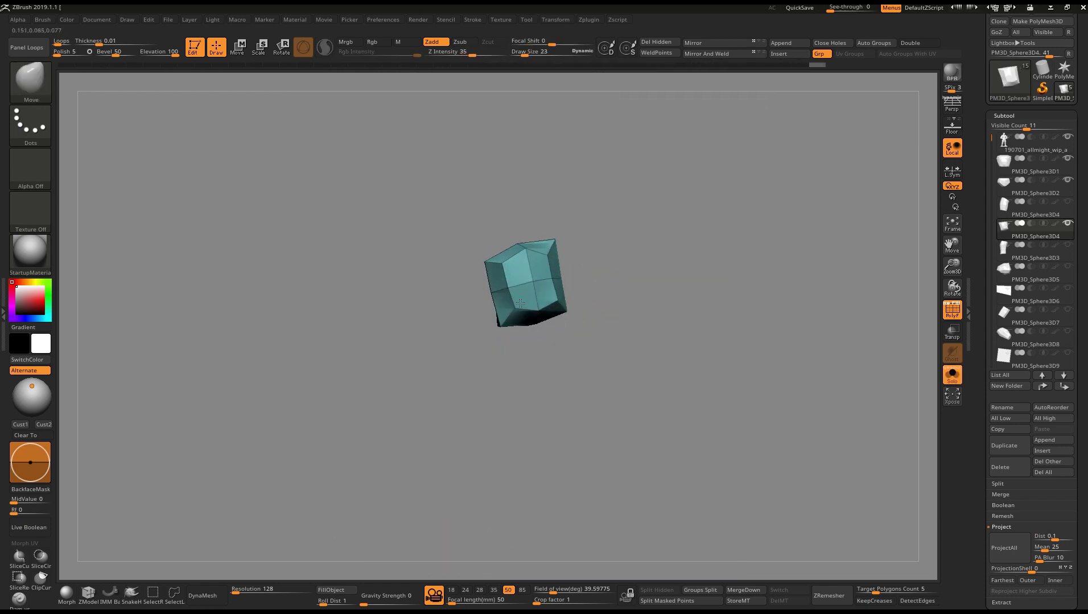
key(shift+alt+s)
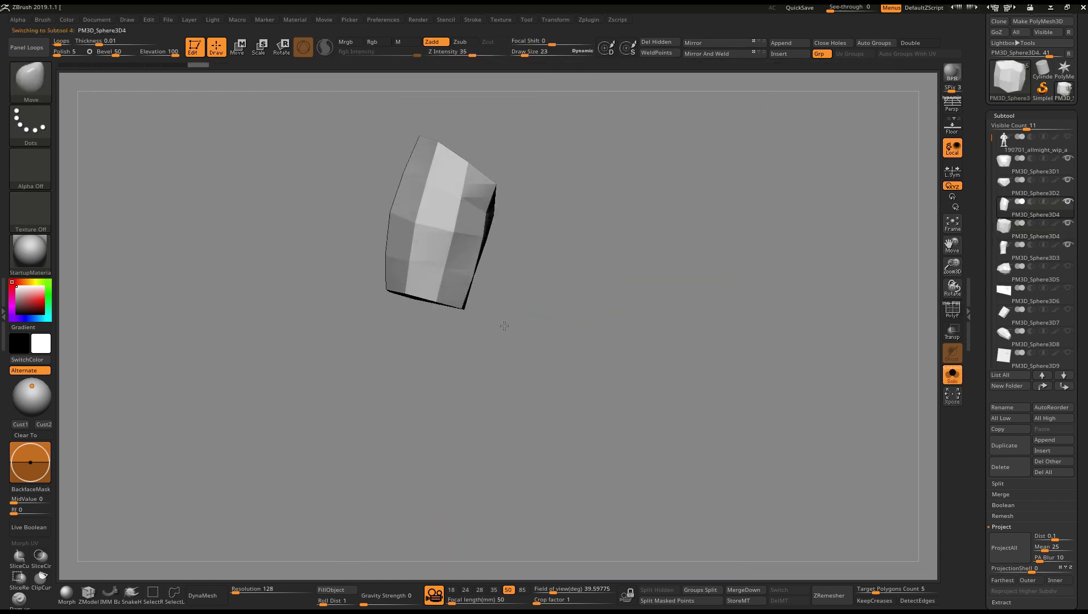
key(shift+alt+s)
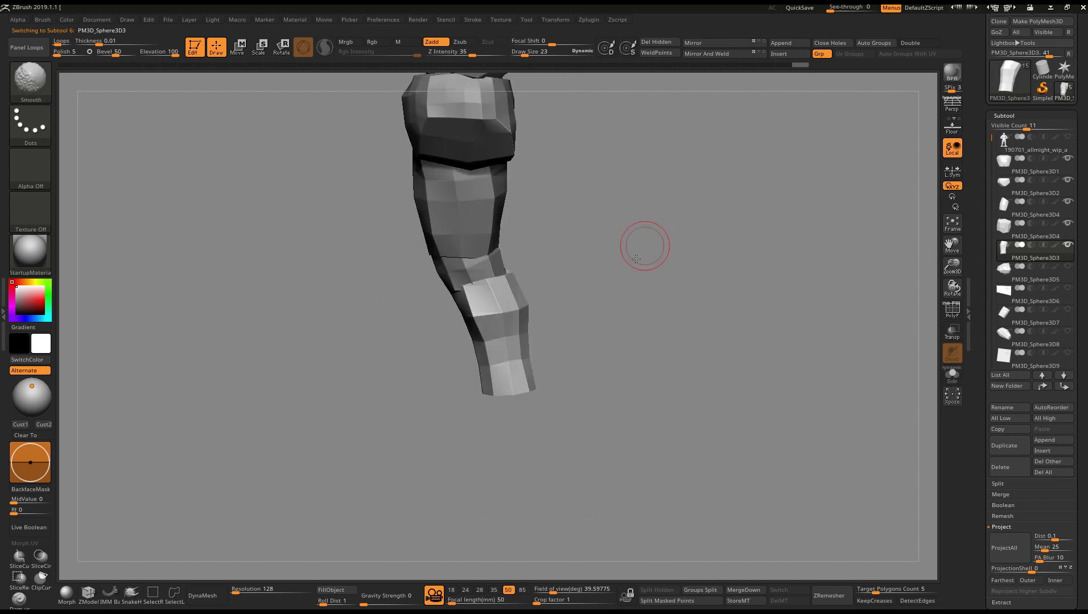
key(shift+alt+s)
key(shift+f)
Push the teal shoulder piece into a flatter, angled faceted pauldron
drag(643, 243, 558, 227)
alt+click(483, 194)
mouse_move(483, 194)
mouse_down()
mouse_move(863, 379)
mouse_move(478, 211)
mouse_move(340, 223)
mouse_move(296, 122)
mouse_move(337, 188)
mouse_move(270, 251)
mouse_move(346, 217)
mouse_up()
key(shift+alt+s)
key(shift+alt+s)
key(shift+alt+s)
key(shift+alt+s)
key(shift+alt+s)
key(space)
key(b)
key(m)
key(v)
Fit the shoulder piece over the scan and check it against the full figure
key(shift+alt+s)
key(space)
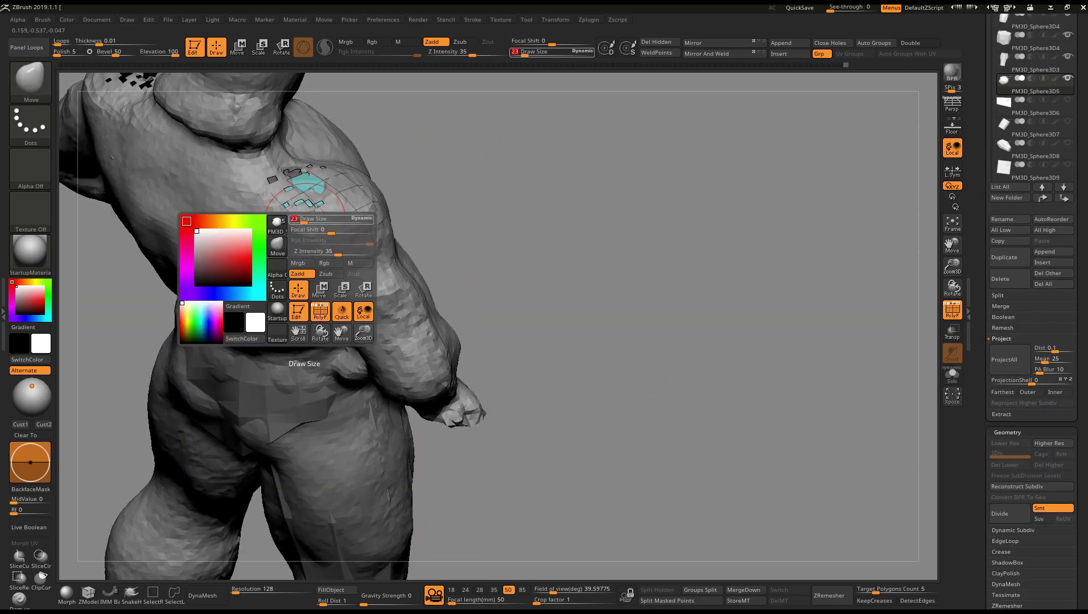
key(shift+alt+s)
key(shift+alt+s)
shift+drag(340, 235, 306, 175)
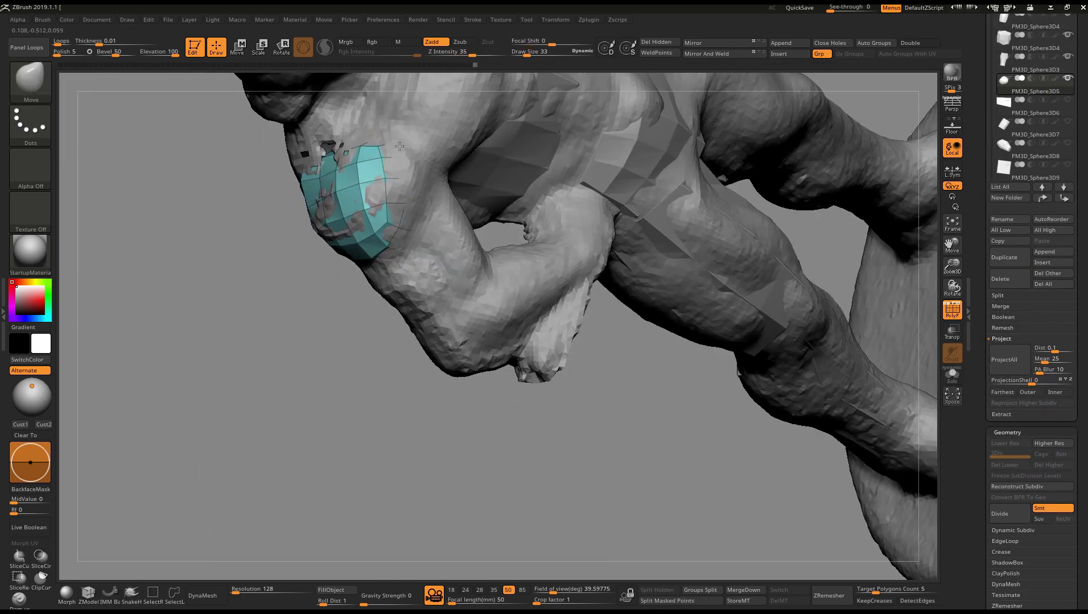
shift+right_drag(306, 175, 338, 192)
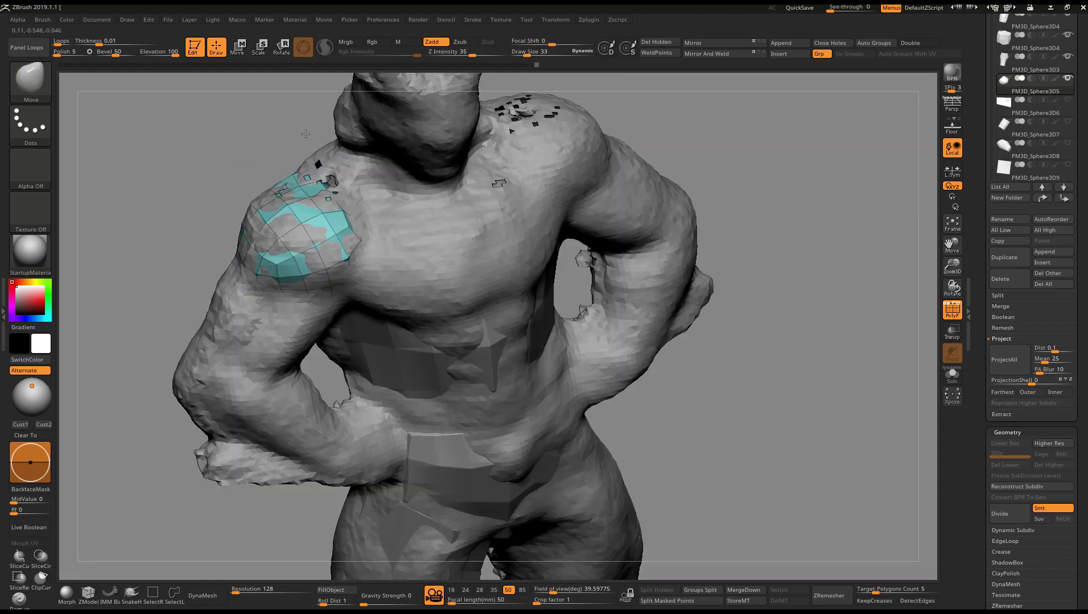
key(shift+alt+s)
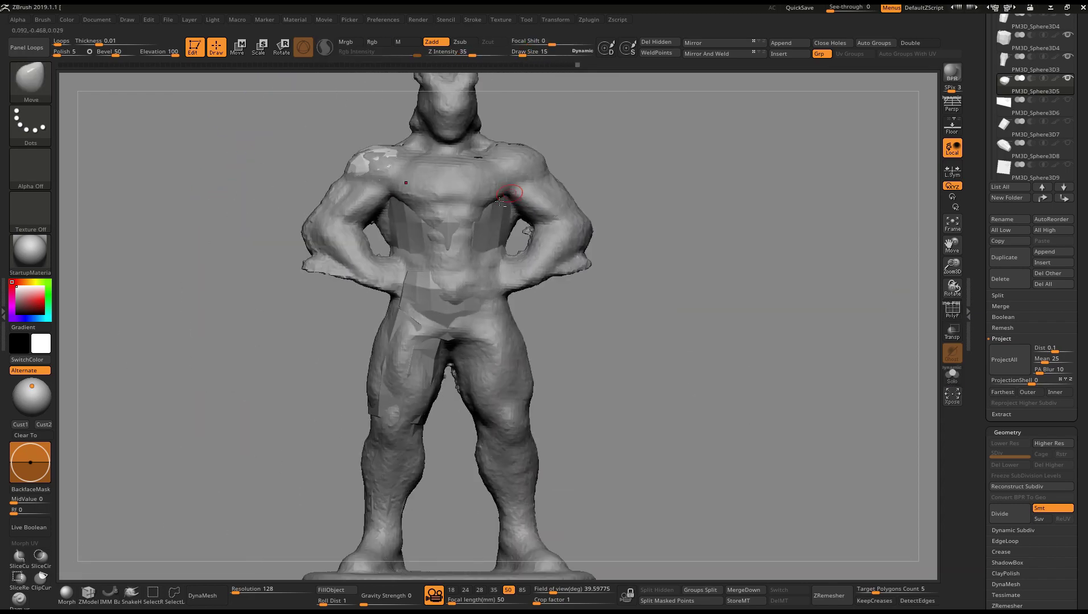
Select the box subtool, isolate it and turn on its polygroup frame
alt+click(499, 201)
key(b)
key(z)
key(m)
key(shift+alt+s)
mouse_move(512, 216)
mouse_down()
mouse_move(533, 233)
mouse_move(467, 177)
mouse_up()
Mask and subdivide the box into a bevelled plate across the upper chest
key(ctrl)
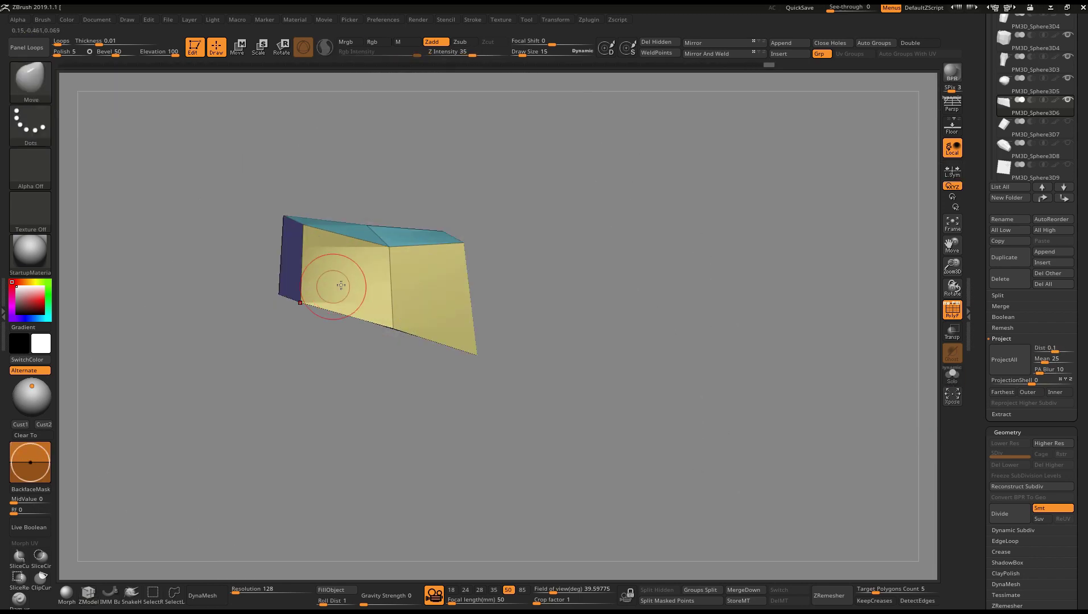
mouse_move(316, 287)
right_down()
mouse_move(376, 255)
mouse_move(338, 259)
right_up()
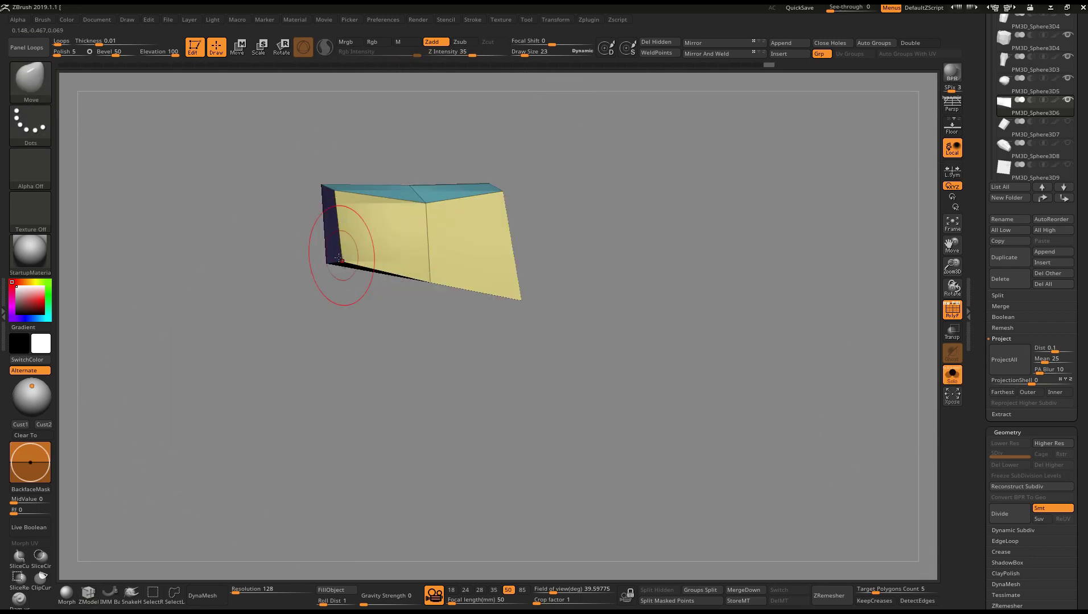
right_drag(389, 311, 425, 250)
key(ctrl+d)
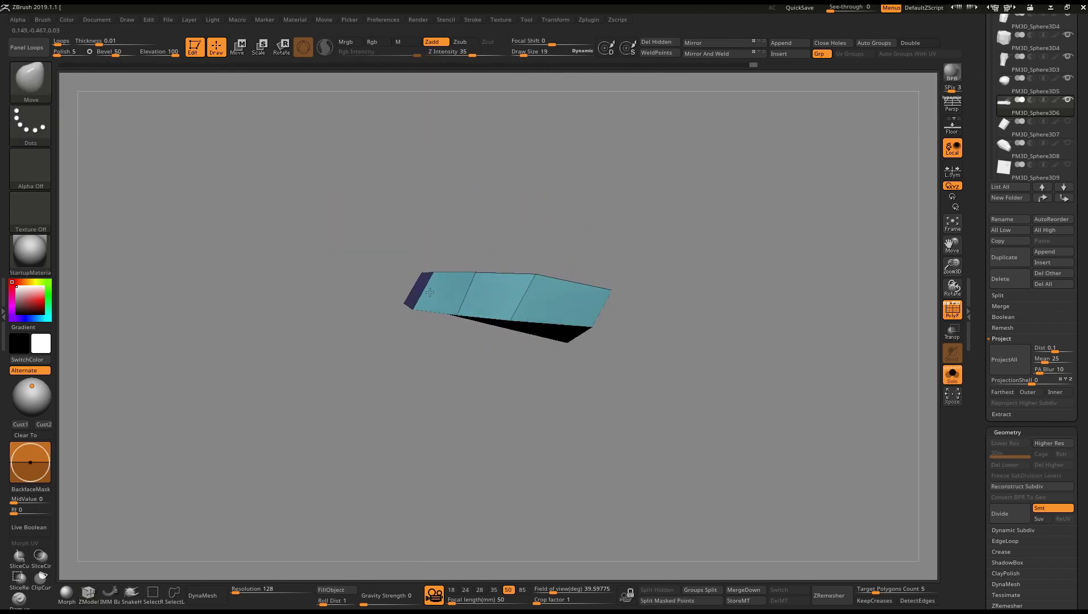
right_drag(429, 292, 453, 235)
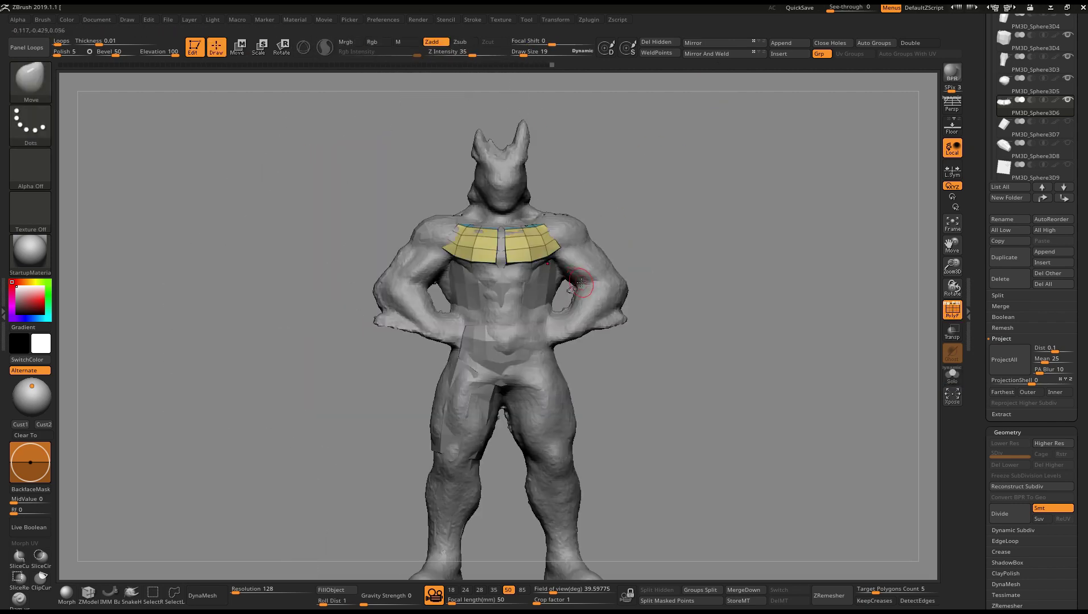
key(space)
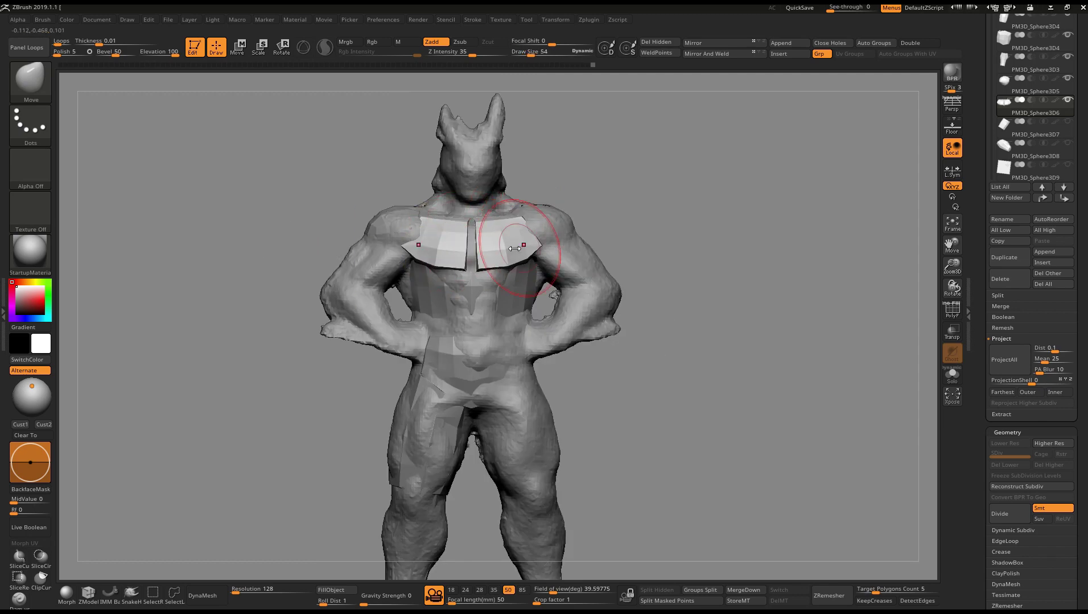
click(1068, 133)
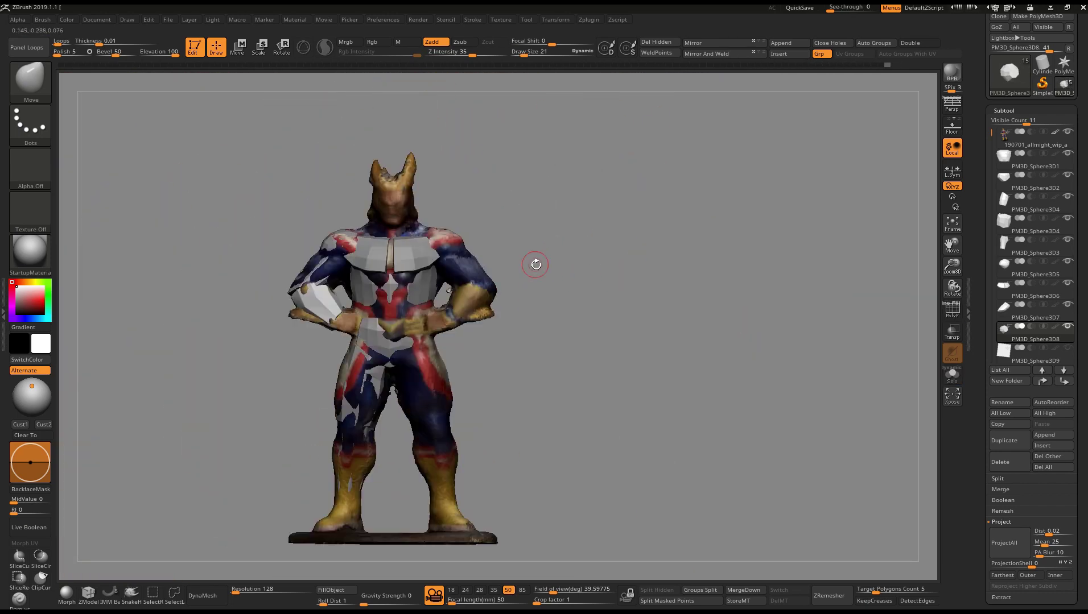
Select the collar piece and stretch the green box wider
drag(541, 288, 993, 298)
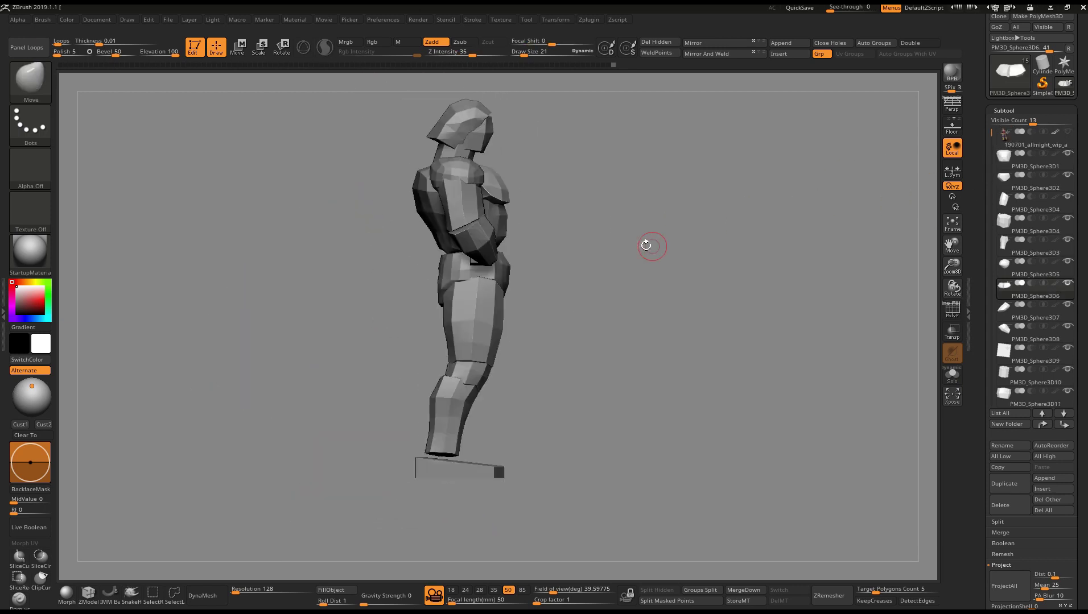
drag(597, 249, 580, 376)
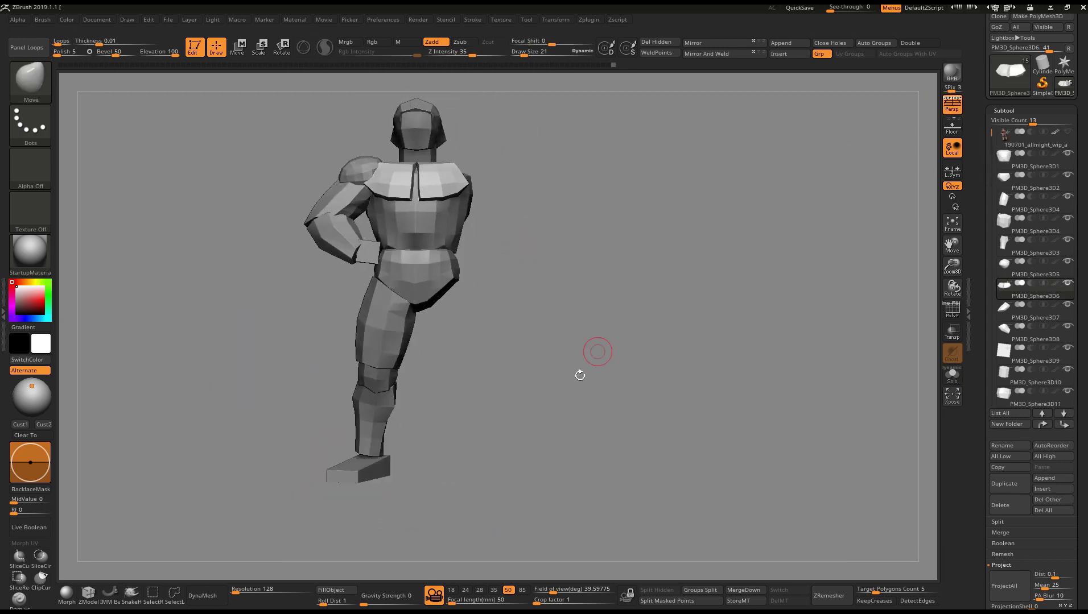
drag(537, 255, 501, 227)
alt+click(483, 188)
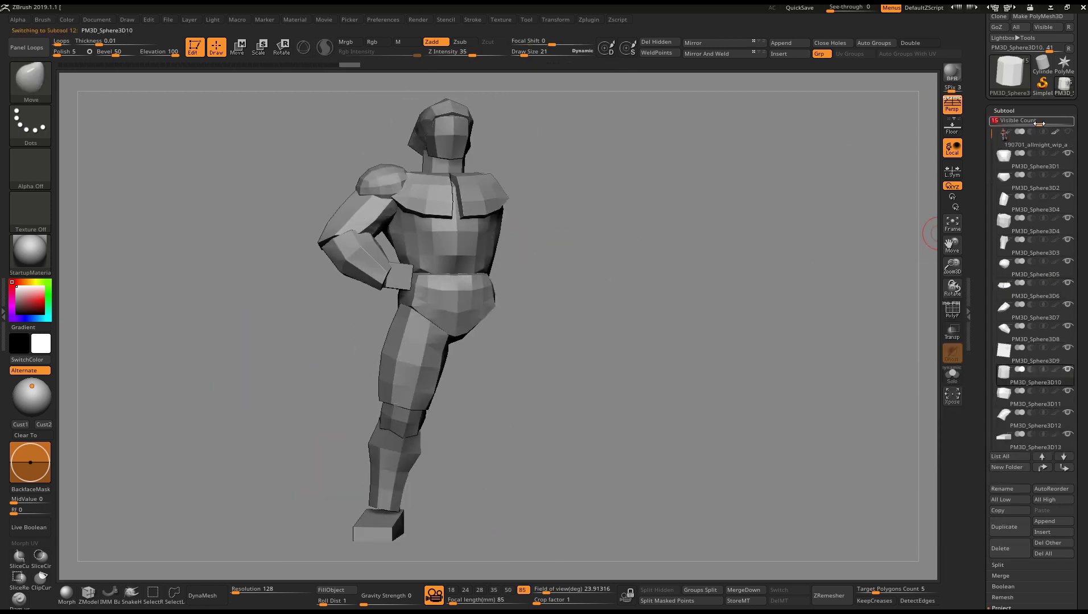
shift+drag(716, 306, 520, 198)
drag(980, 439, 978, 239)
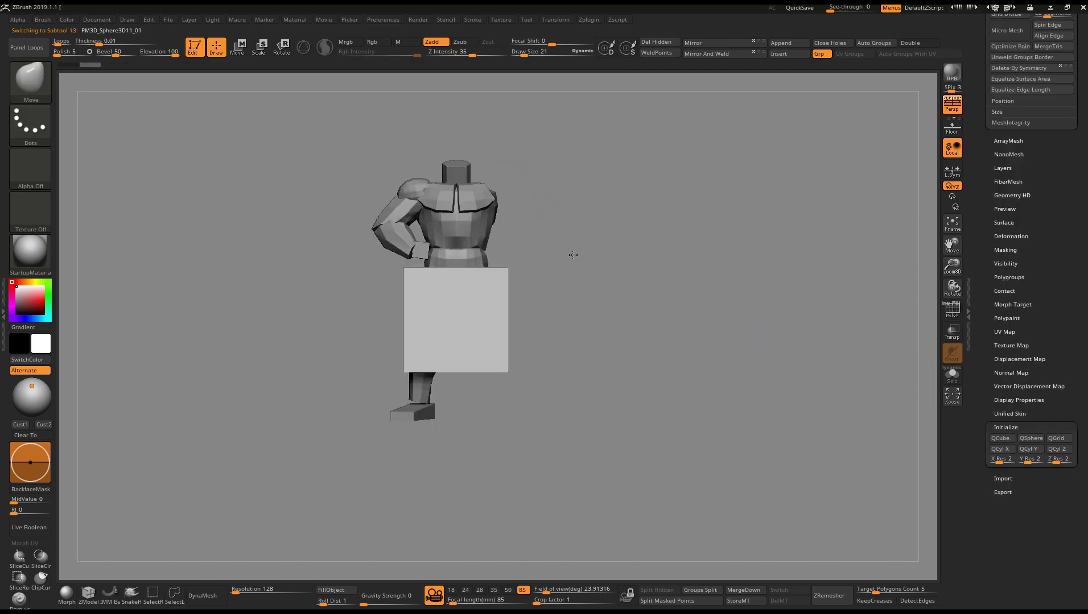
mouse_move(522, 169)
mouse_down()
mouse_move(582, 165)
mouse_move(573, 233)
mouse_move(439, 243)
mouse_up()
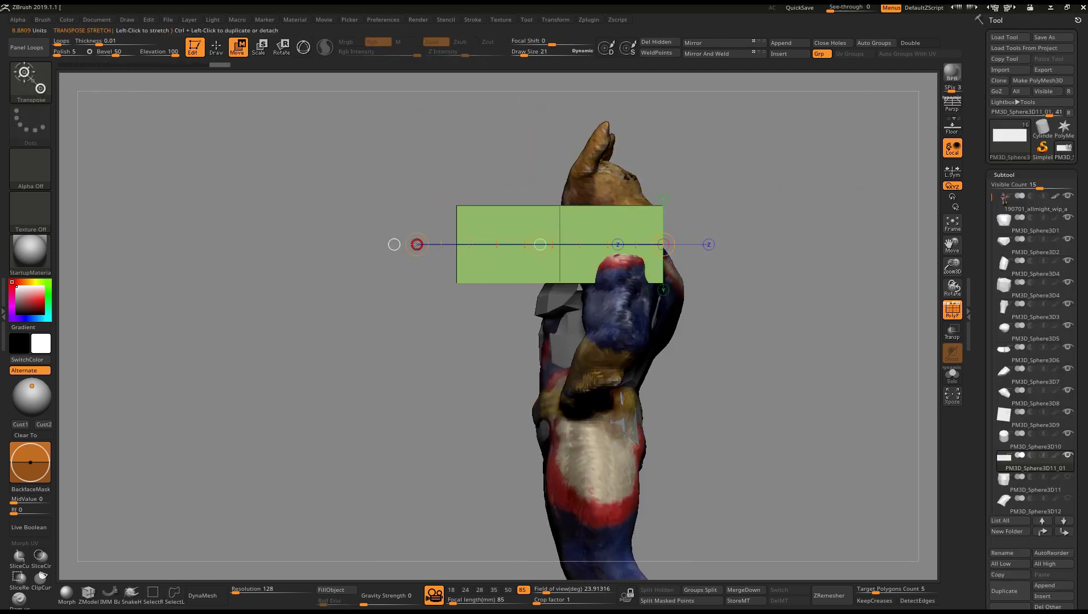
Mask and subdivide the isolated purple and green box
key(q)
shift+drag(593, 258, 693, 198)
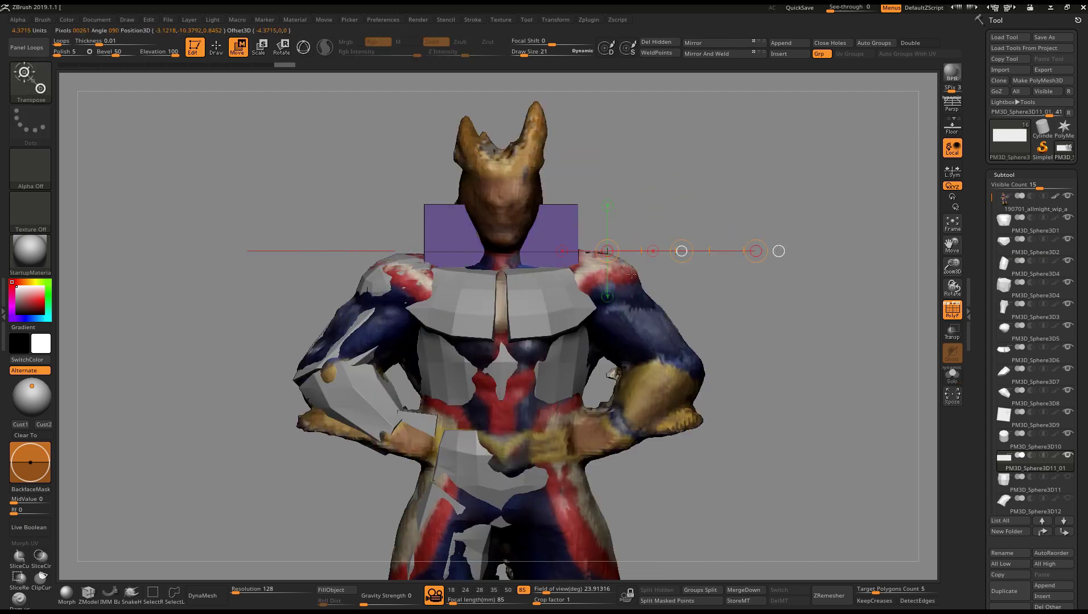
shift+drag(631, 274, 764, 158)
key(q)
key(q)
shift+drag(695, 224, 626, 256)
key(space)
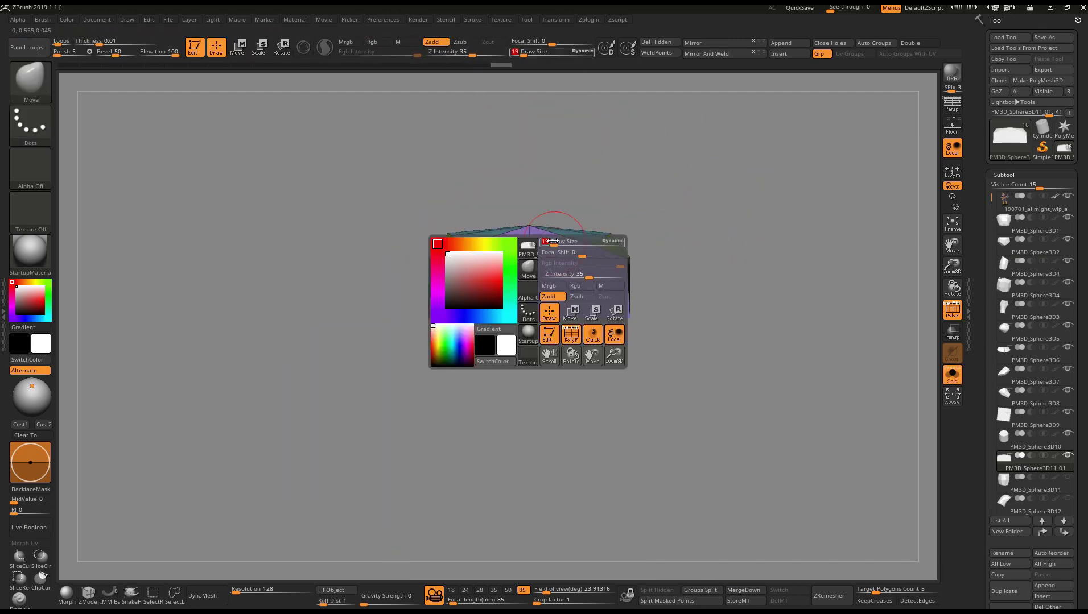
drag(540, 239, 431, 229)
mouse_move(419, 255)
right_down()
mouse_move(516, 231)
mouse_move(565, 182)
right_up()
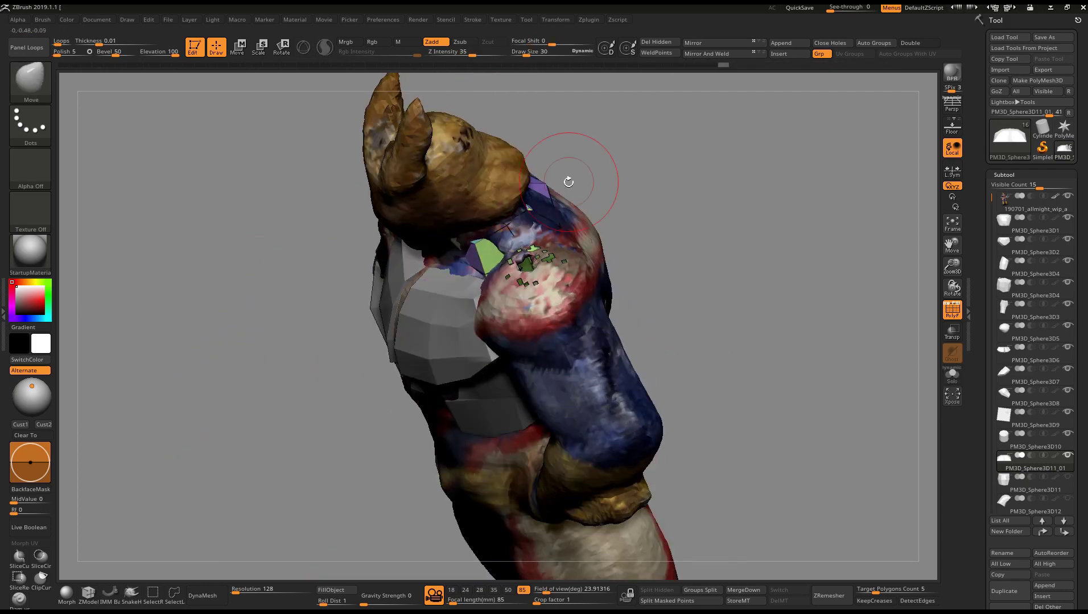
key(ctrl+shift+s)
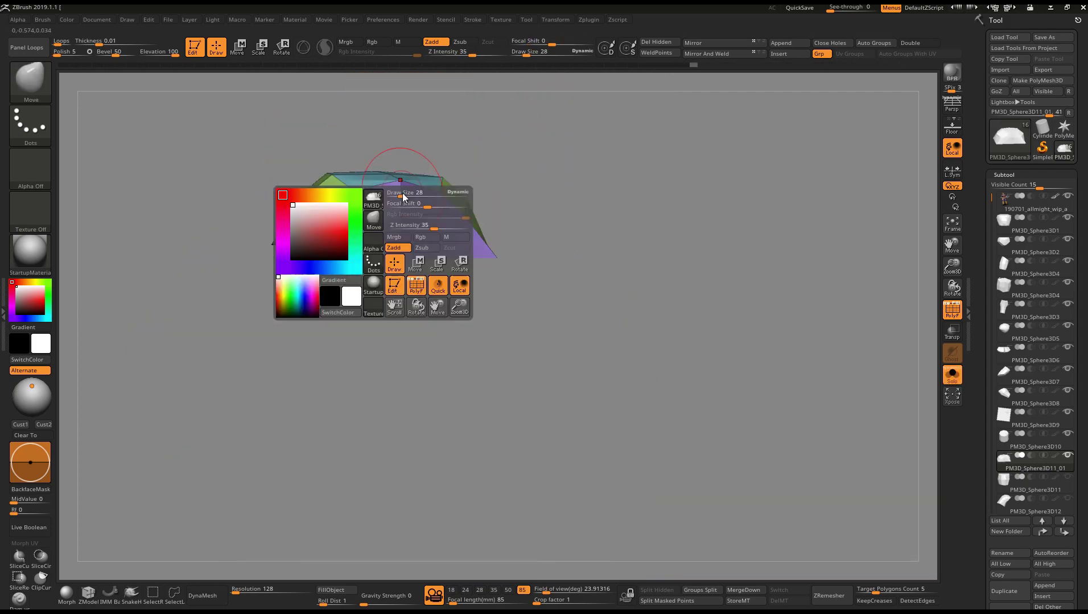
drag(403, 196, 399, 197)
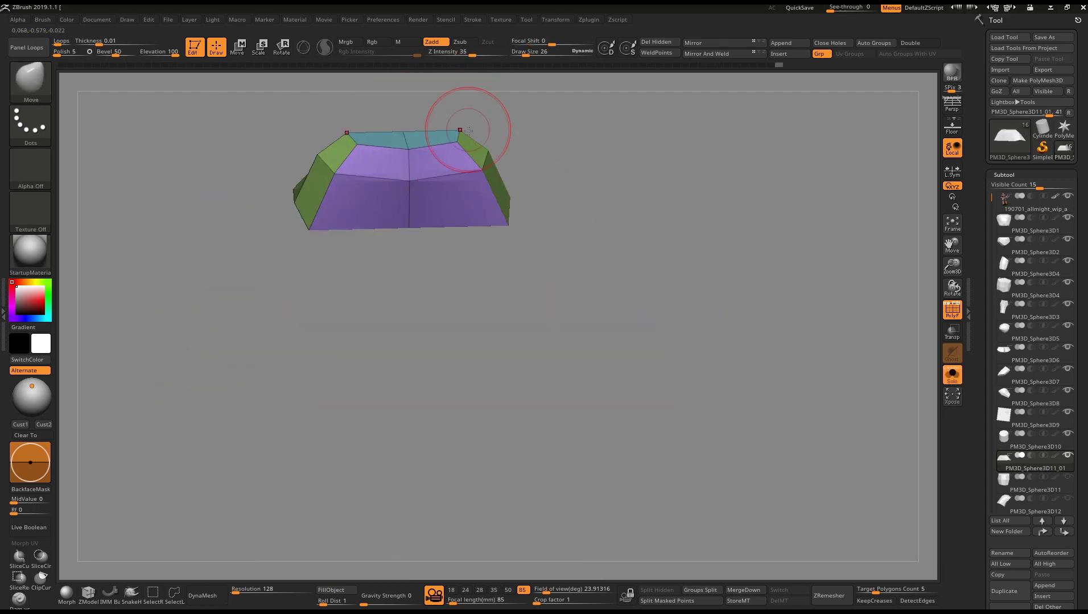
key(ctrl+d)
Turn PolyF off and frame the full grey block-out figure with the scan hidden
right_drag(468, 130, 440, 249)
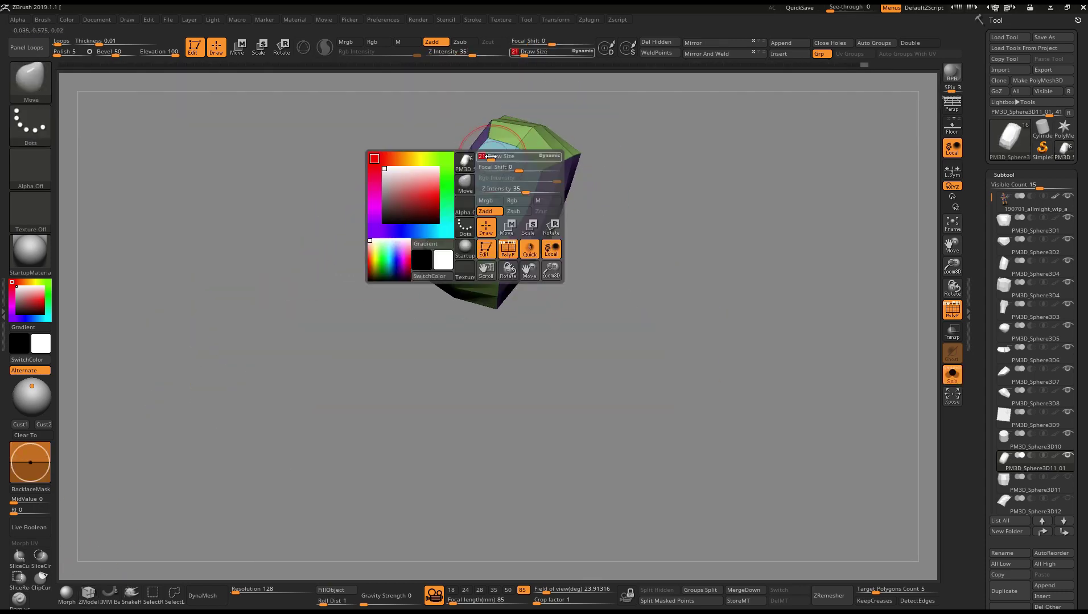
right_drag(577, 184, 472, 225)
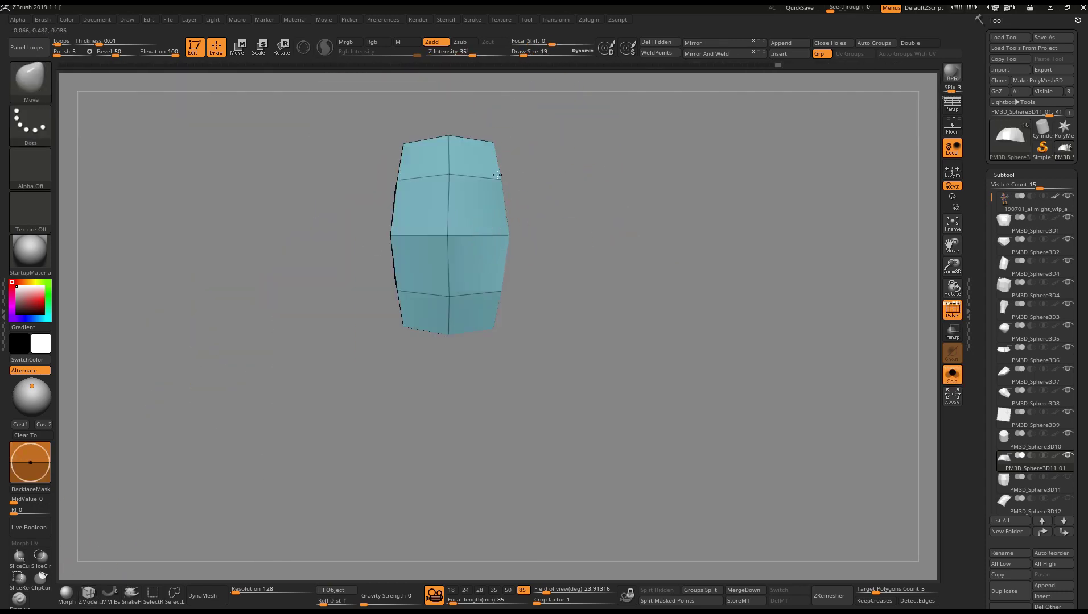
drag(508, 254, 529, 239)
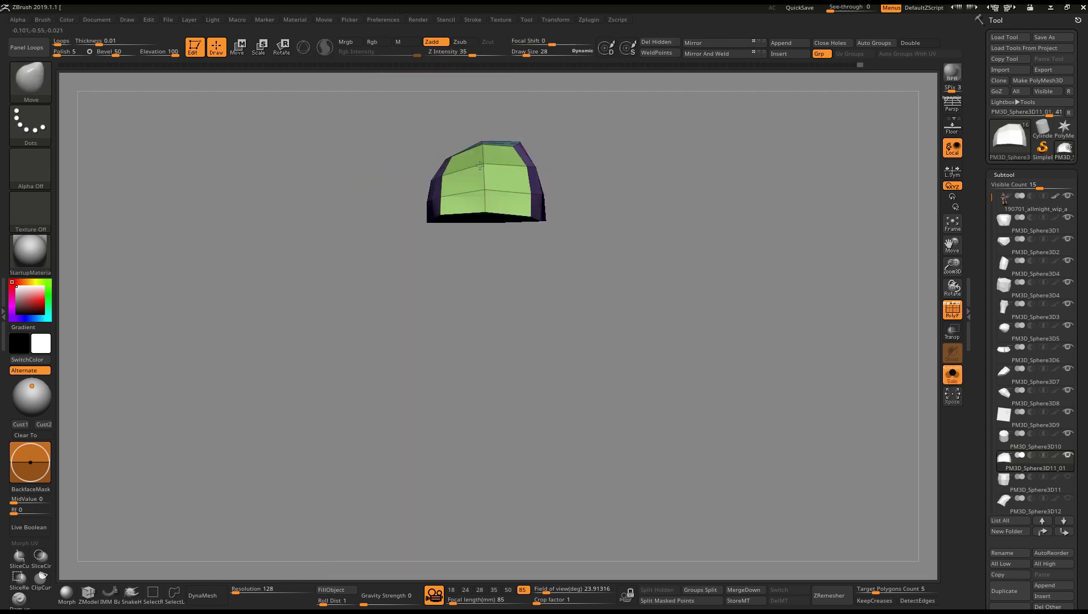
right_drag(546, 216, 562, 206)
key(shift+f)
key(f)
drag(563, 206, 603, 197)
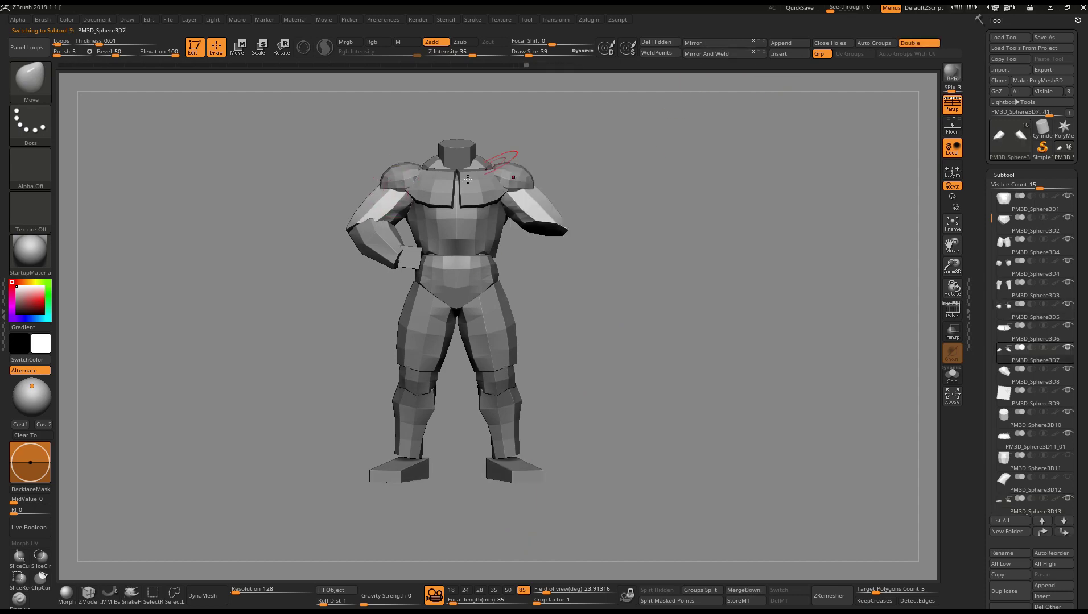
Unhide the head piece and select it with polygroup colours and wireframe showing
drag(622, 220, 931, 357)
click(1069, 485)
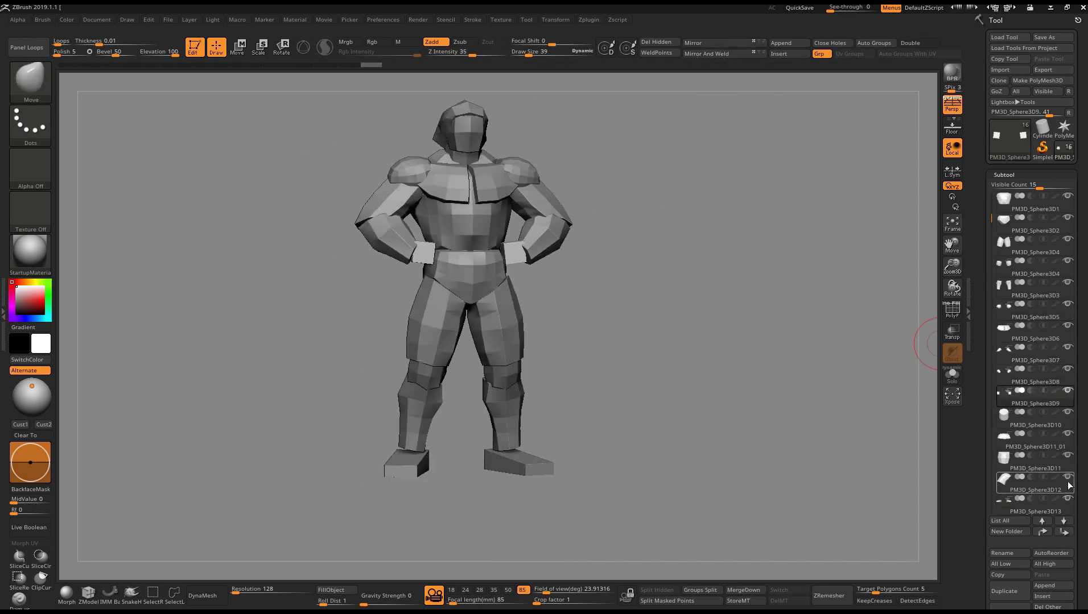
mouse_move(556, 248)
ctrl+right_down()
mouse_move(476, 214)
mouse_move(476, 163)
mouse_move(517, 198)
mouse_move(376, 161)
ctrl+right_up()
alt+click(487, 185)
key(shift+f)
Mask part of the head block, then frame the figure in a straight front view
ctrl+drag(375, 161, 657, 193)
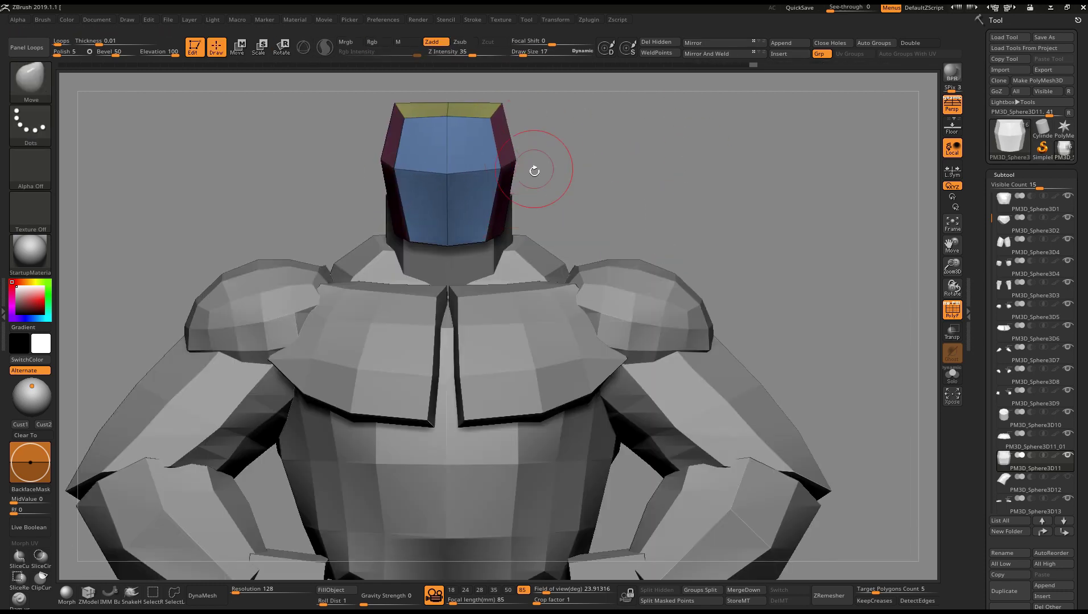
key(f)
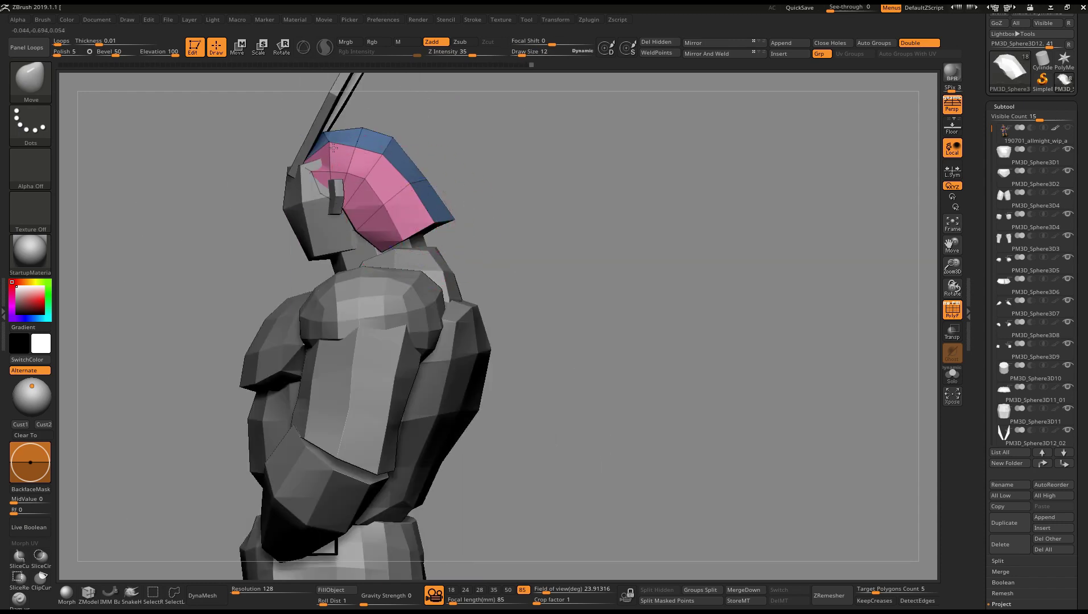
drag(333, 148, 594, 239)
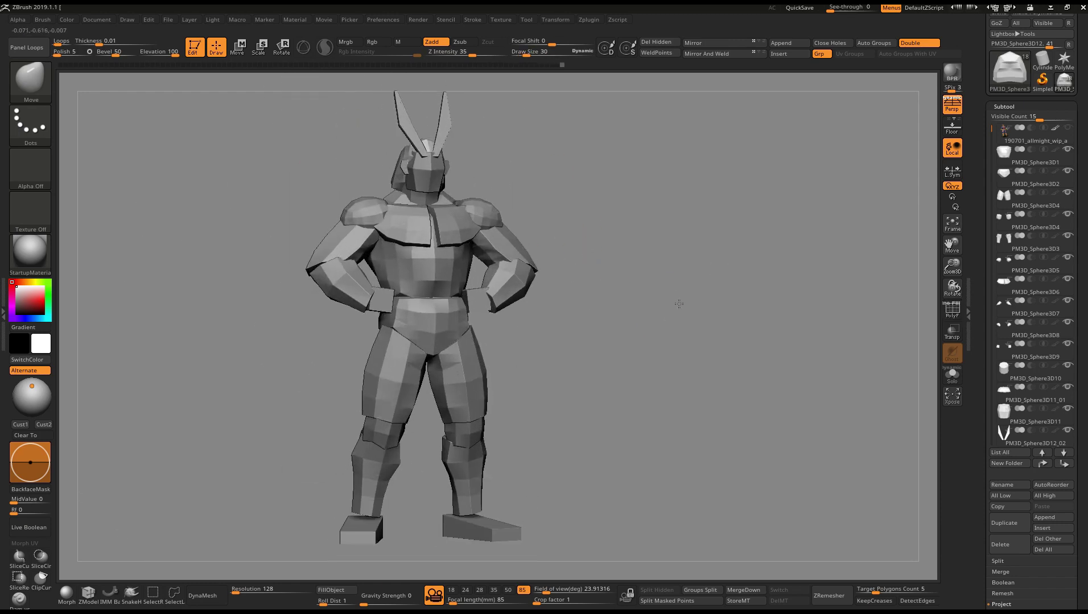
drag(642, 336, 635, 307)
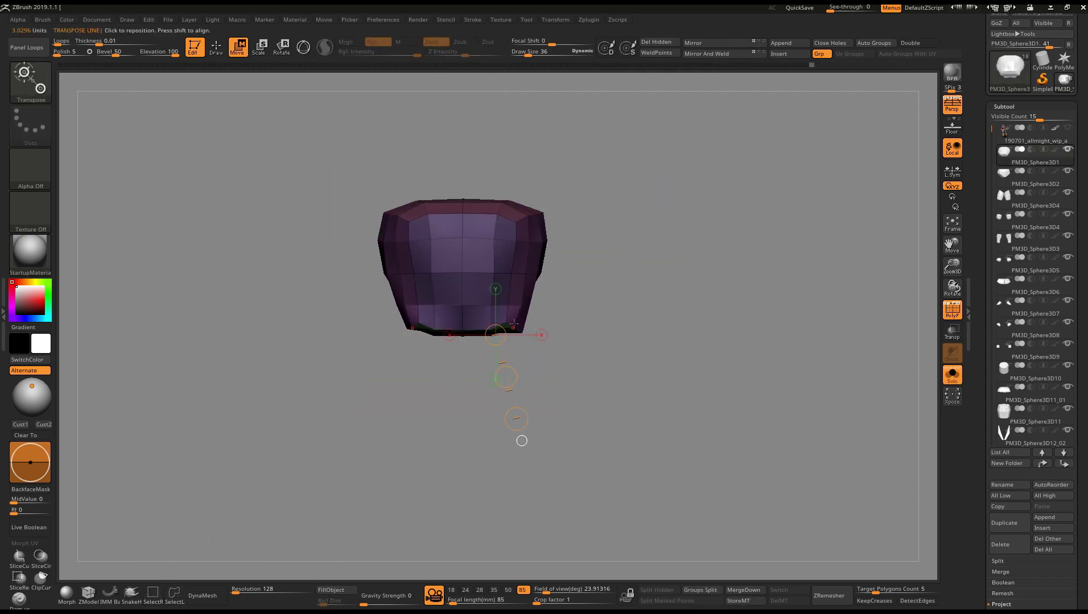
Mask part of the torso midsection block and view it from a three-quarter angle
drag(695, 420, 511, 295)
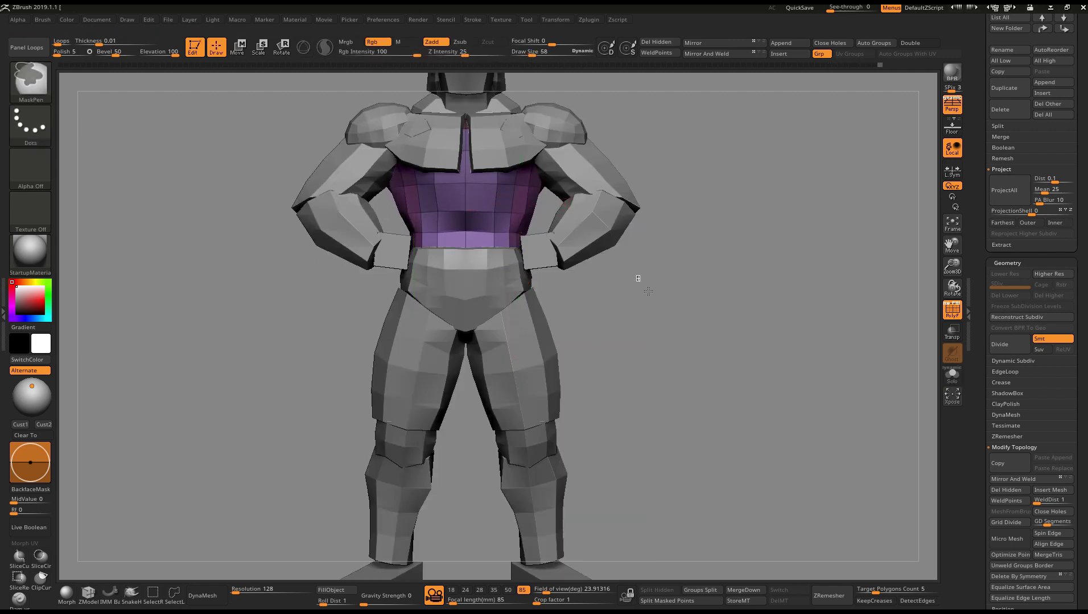
ctrl+drag(375, 211, 582, 255)
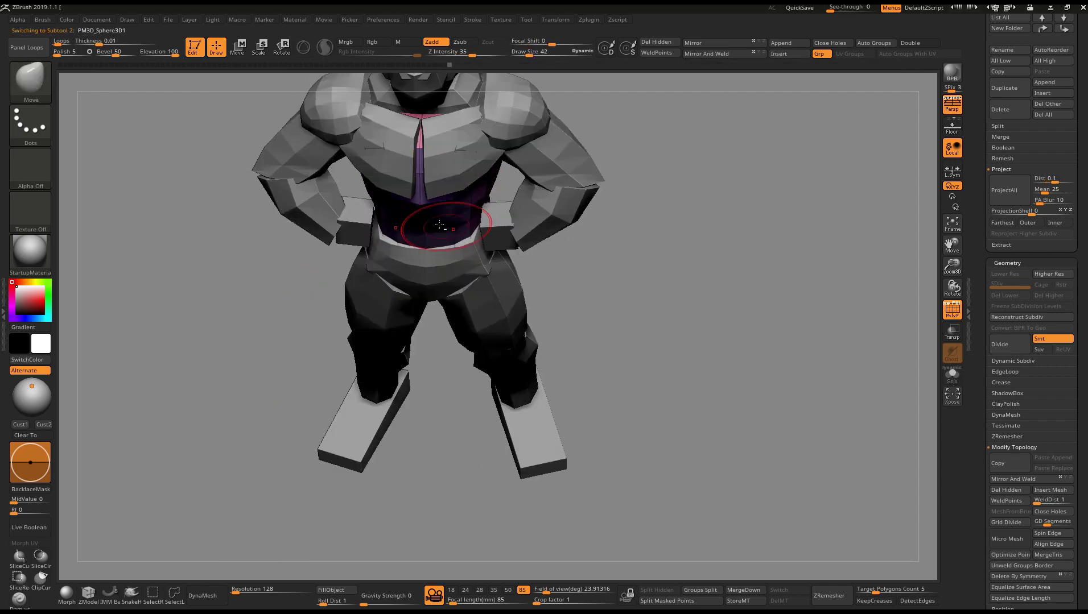
key(space)
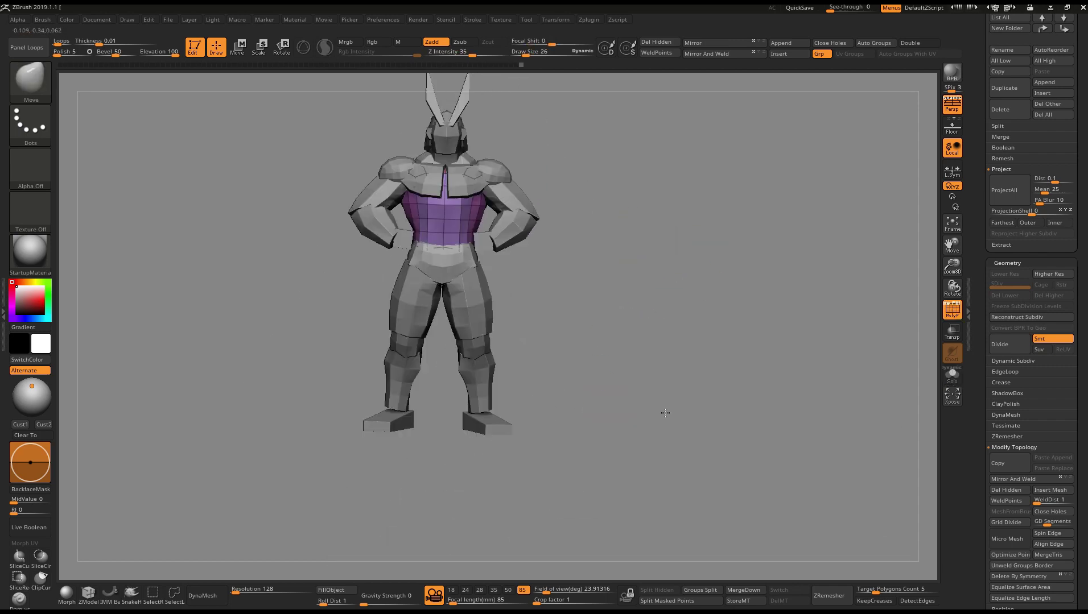
drag(624, 362, 567, 262)
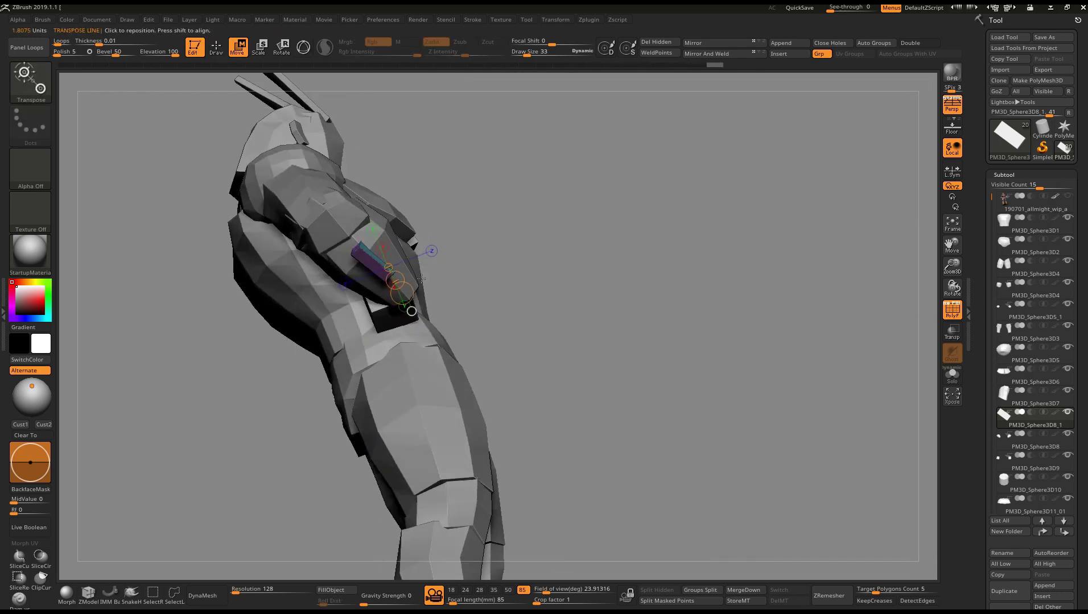
Select the glove piece and reposition the left hand with a Move transpose line
alt+click(529, 307)
key(space)
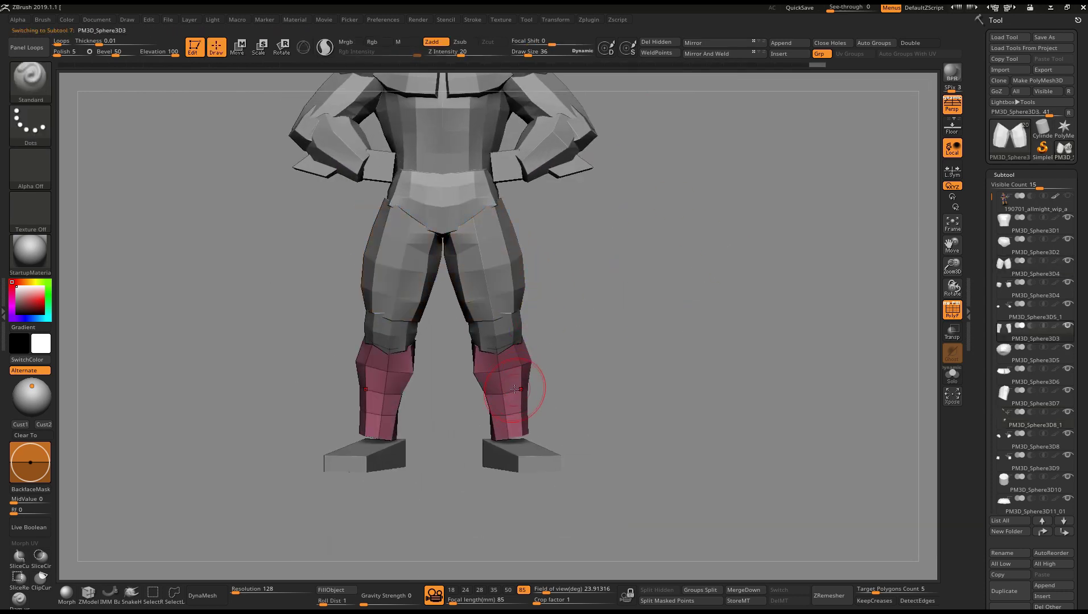
alt+click(546, 236)
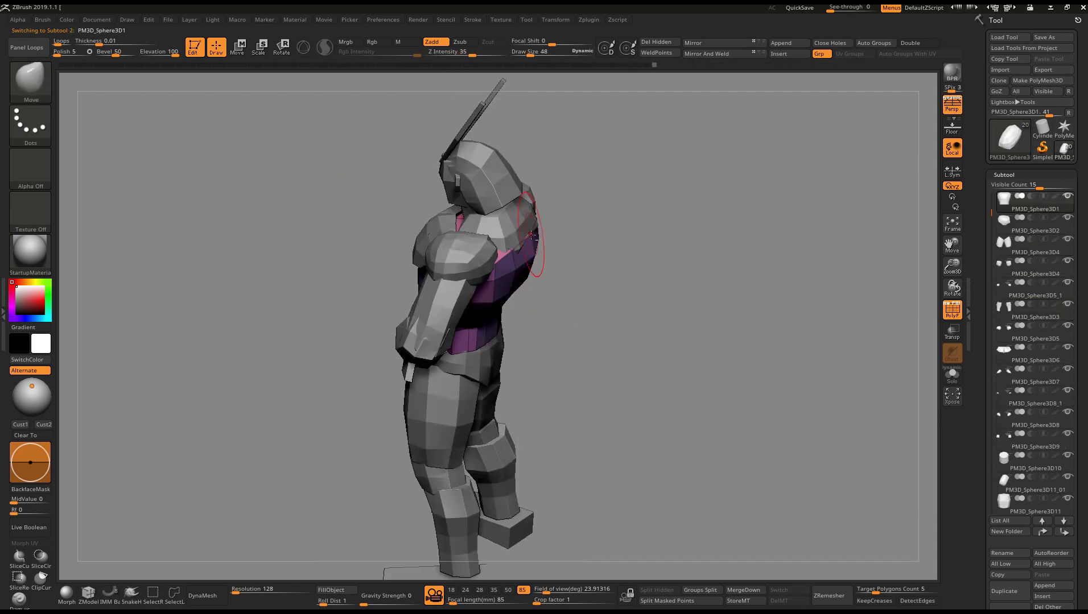
drag(531, 235, 691, 288)
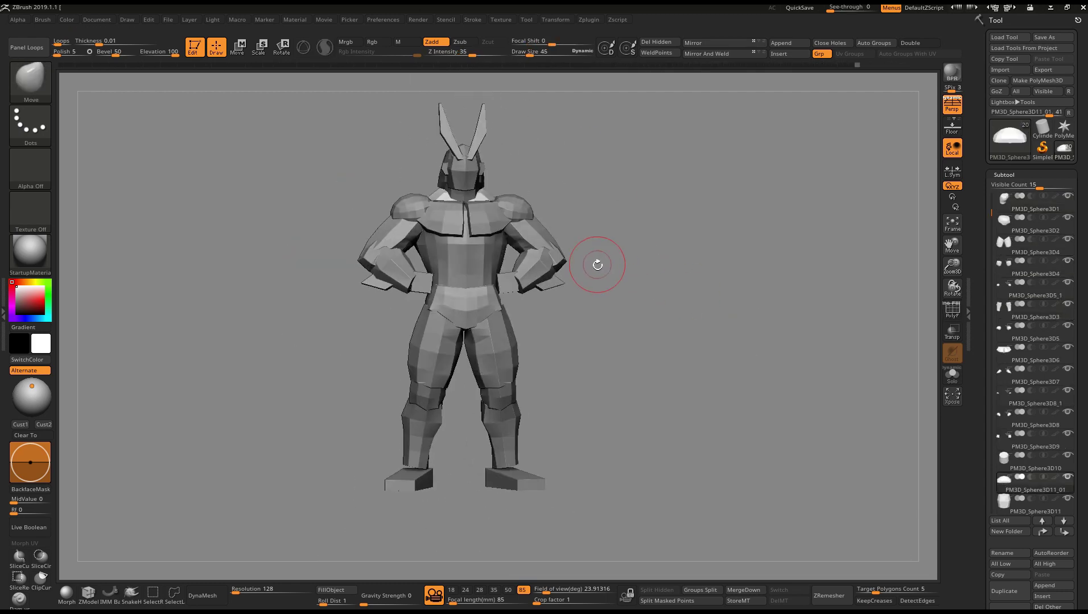
key(w)
drag(290, 317, 384, 317)
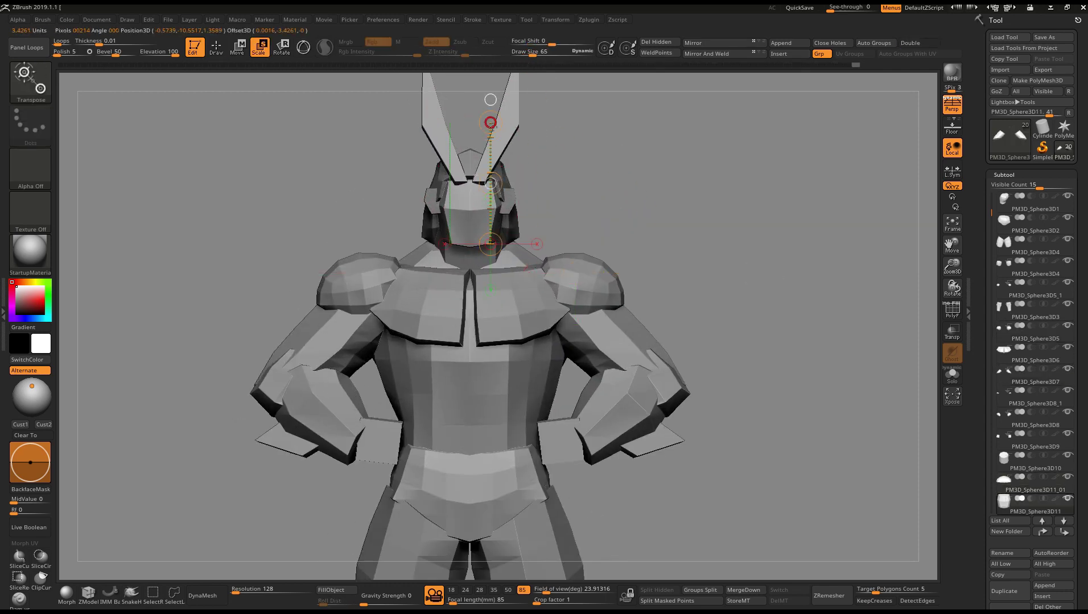
key(q)
Select the helmet and torso pieces and check their polygroups from the side
drag(592, 161, 549, 165)
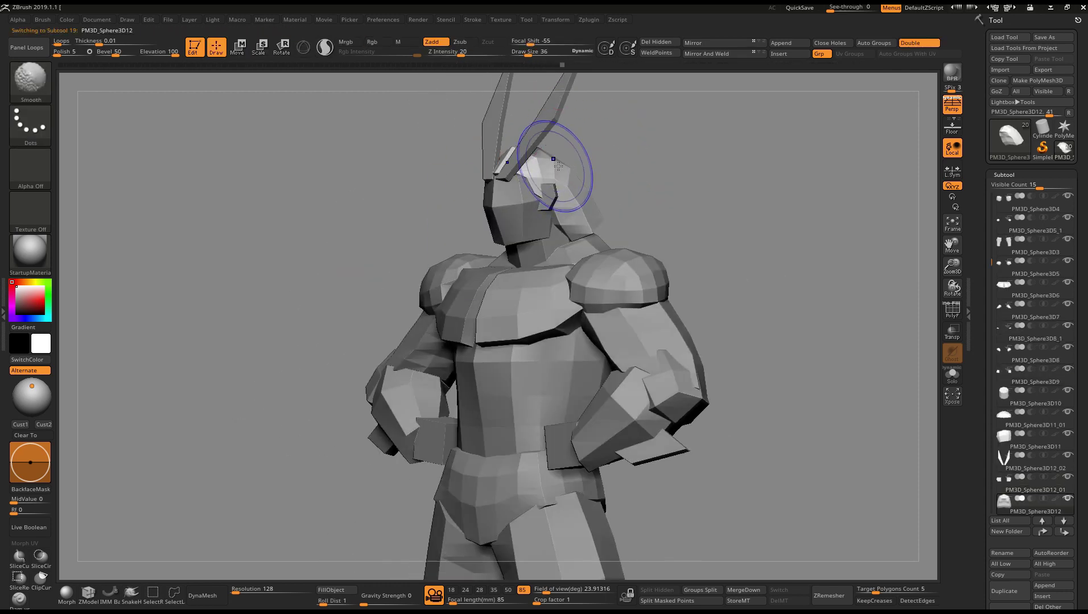
alt+click(478, 211)
drag(607, 145, 536, 281)
key(shift+f)
alt+click(536, 281)
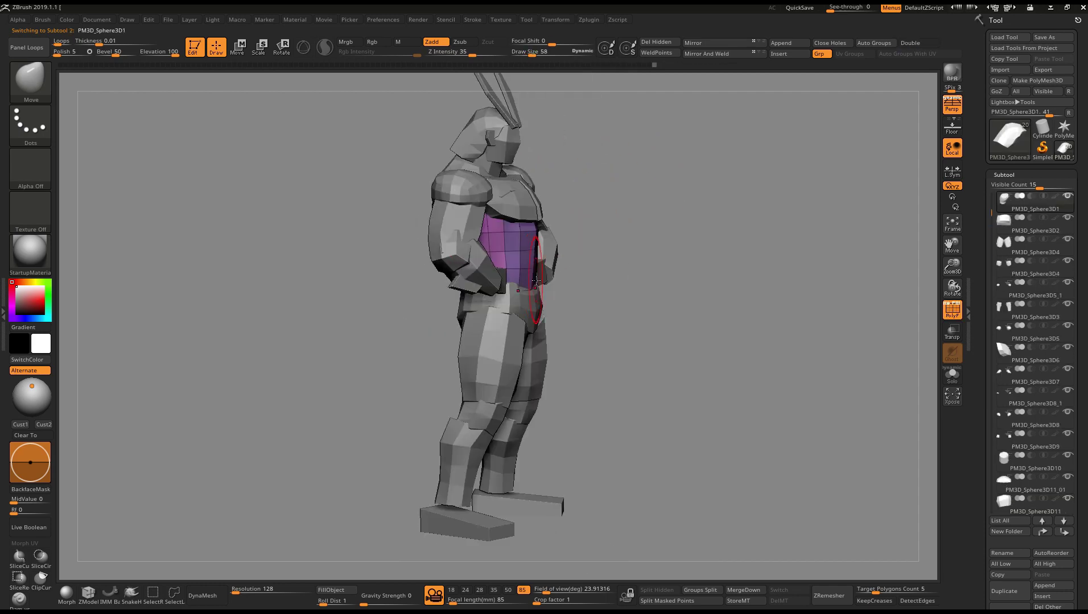
key(ctrl+shift+s)
mouse_move(579, 199)
mouse_down()
mouse_move(626, 170)
mouse_move(569, 221)
mouse_move(432, 229)
mouse_move(542, 247)
mouse_up()
Isolate the shoulder and feet pieces to inspect them, then return to the full front view
key(ctrl+shift+s)
key(ctrl+shift+s)
key(ctrl+shift+s)
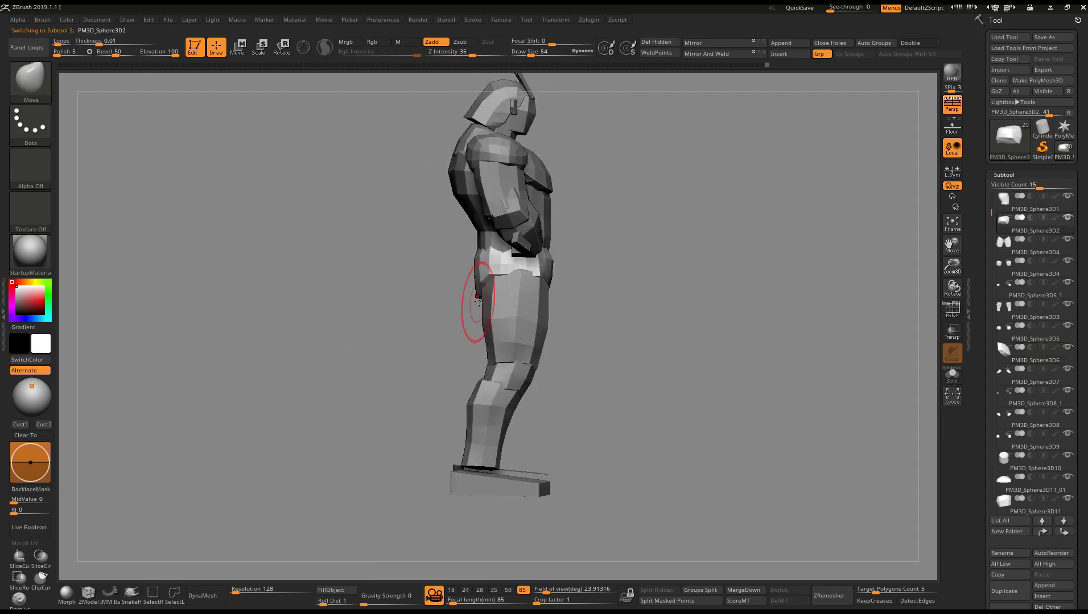
drag(478, 302, 475, 279)
alt+click(540, 362)
key(ctrl+shift+s)
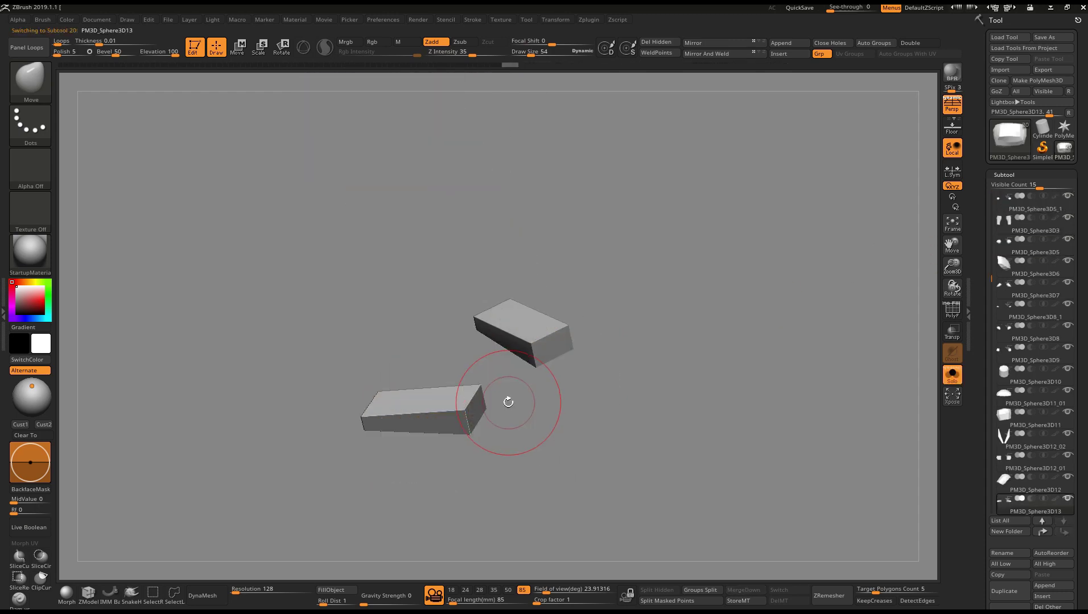
key(ctrl+shift+s)
drag(508, 400, 644, 258)
drag(625, 302, 683, 333)
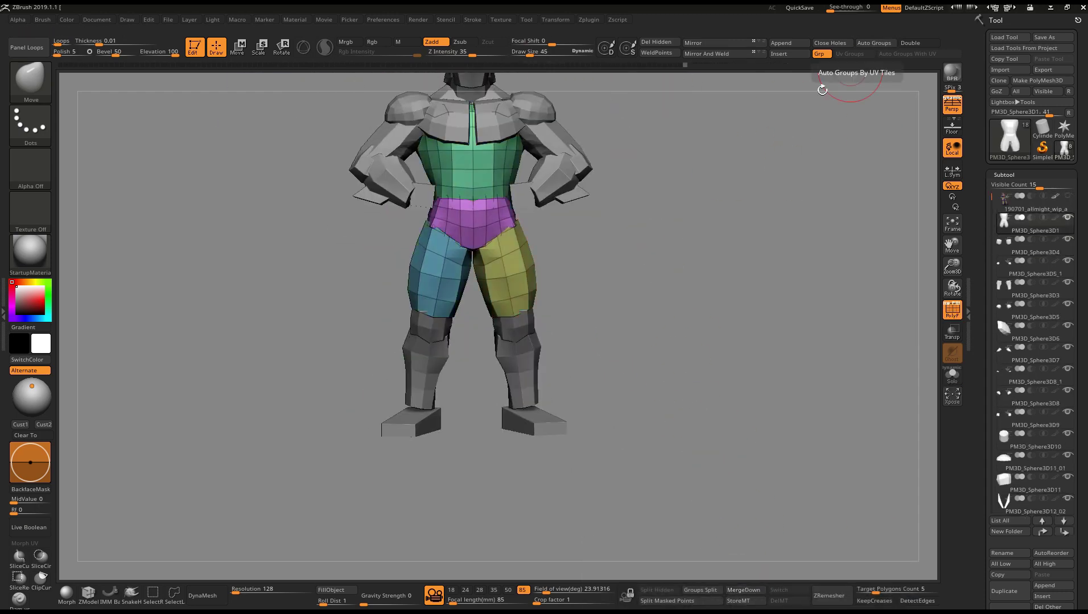
Merge the hips and legs into the torso, isolate the head, and hide both upper arms
click(758, 593)
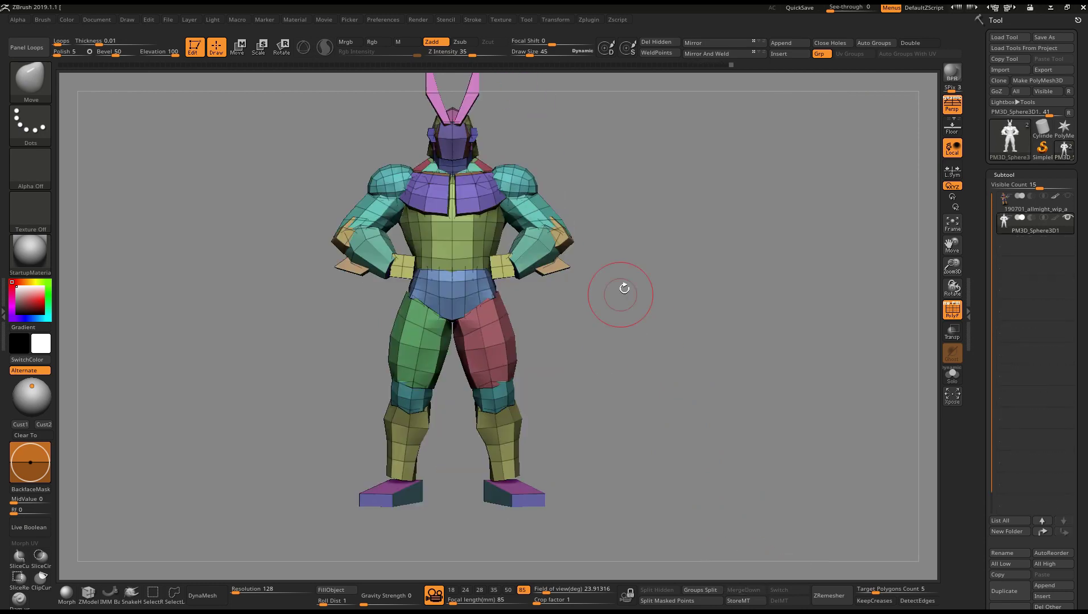
drag(625, 289, 518, 151)
drag(596, 203, 732, 195)
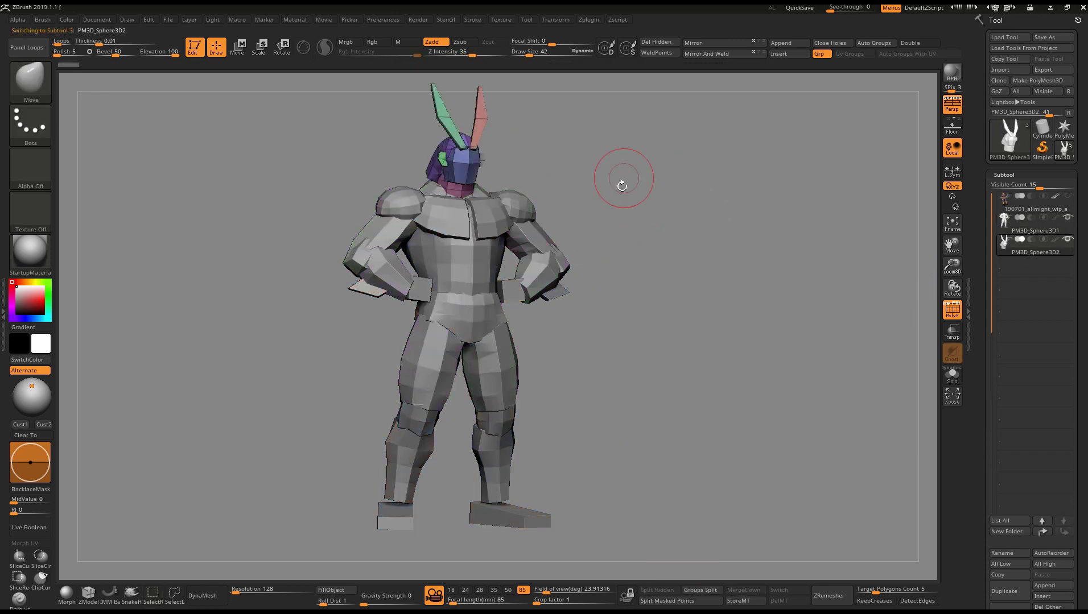
key(ctrl+shift+s)
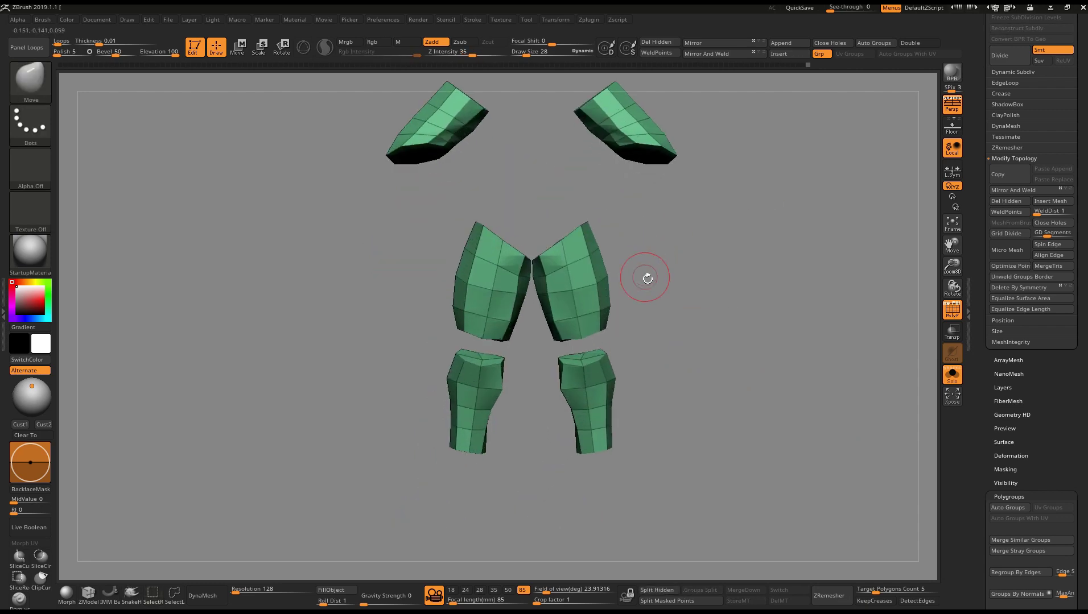
ctrl+shift+drag(690, 124, 519, 243)
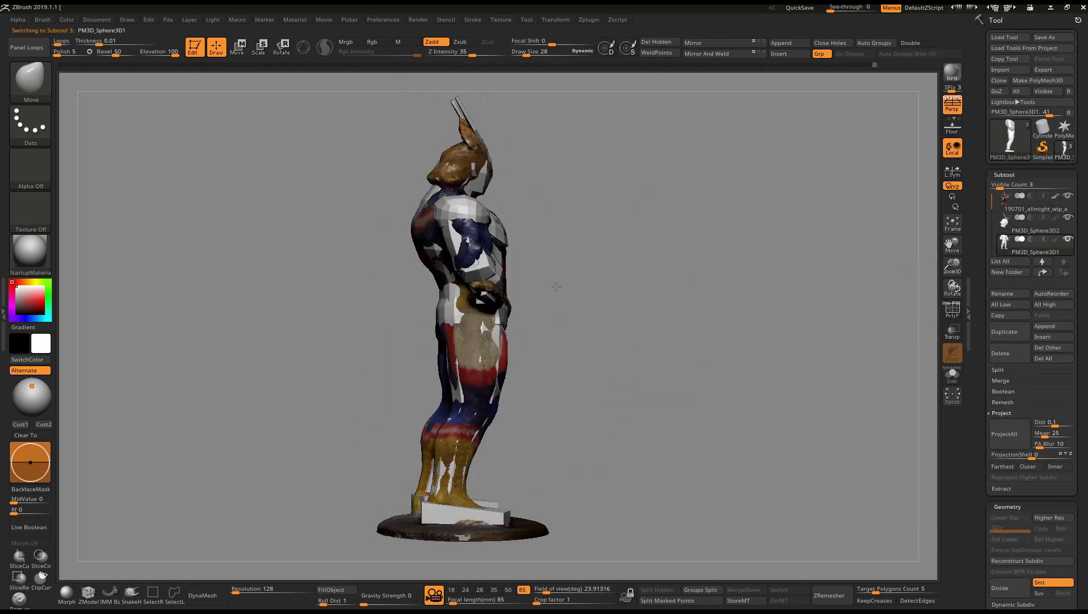
Orbit the block-out over the scan to a straight front view to check the fit
right_drag(492, 213, 498, 364)
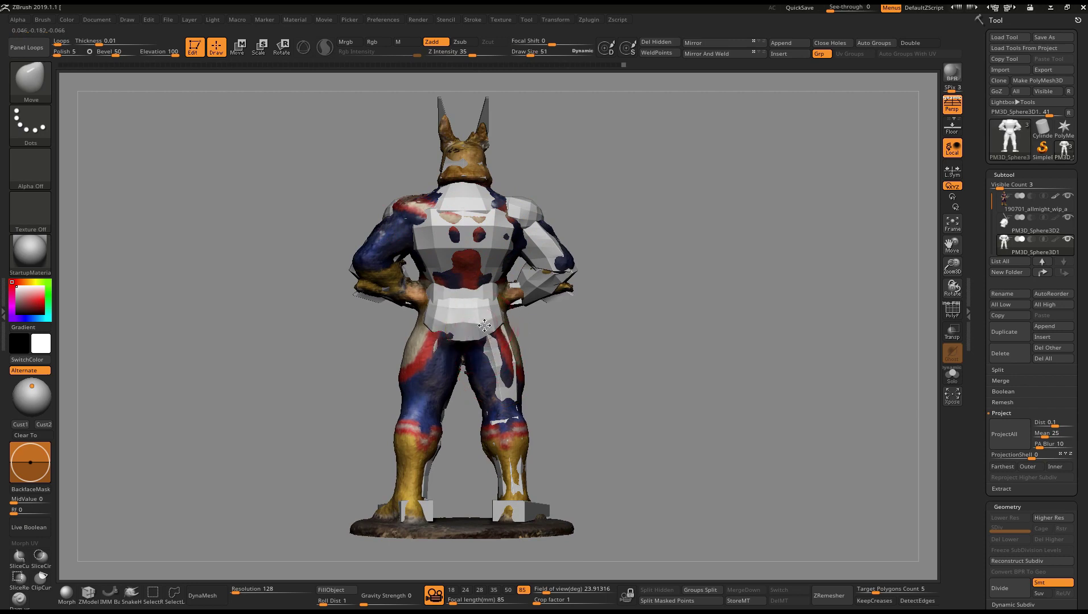
right_drag(484, 325, 539, 338)
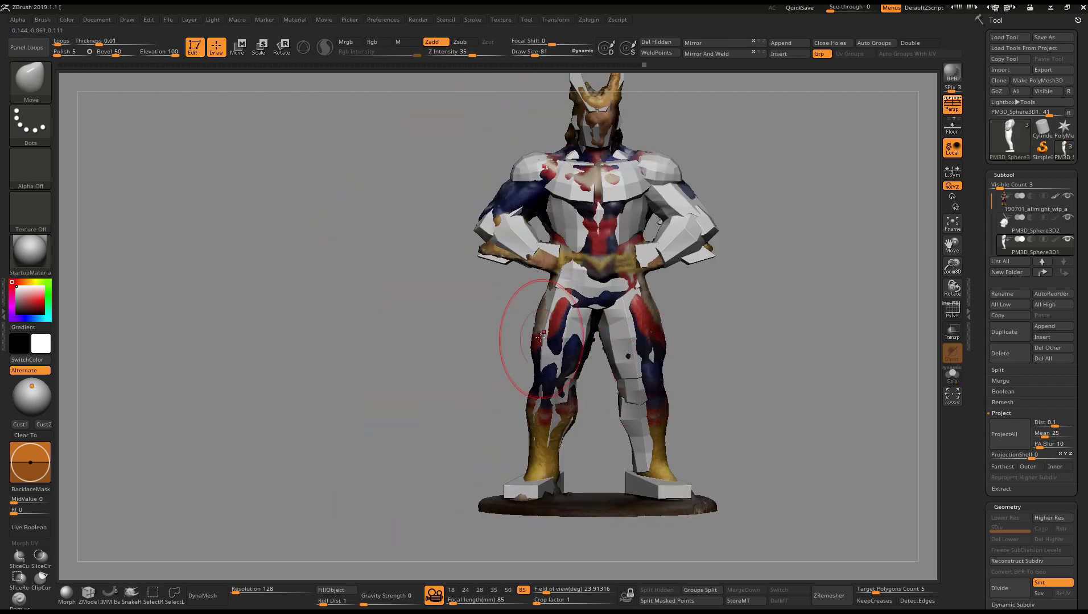